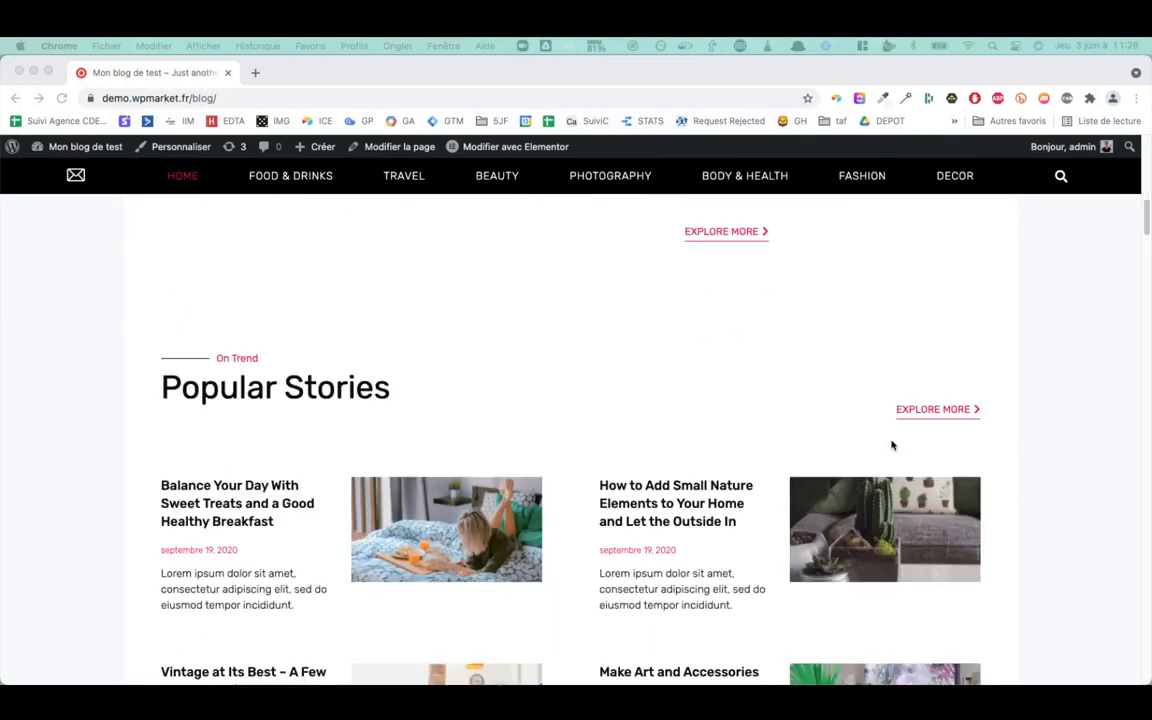
- Look through the blog home page's article sections, from Popular Stories down to Glorious Fashion and back up
{"action": "scroll", "coordinate": [495, 335], "scroll_direction": "down", "scroll_amount": 5}
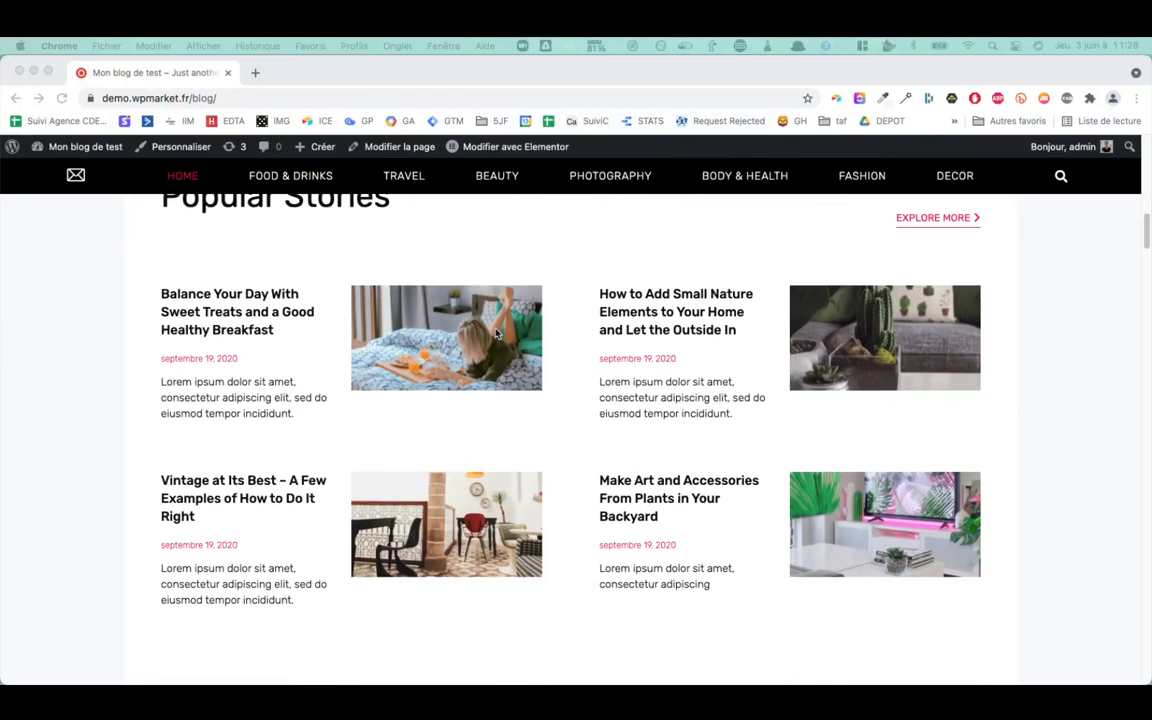
{"action": "scroll", "coordinate": [390, 408], "scroll_direction": "down", "scroll_amount": 12}
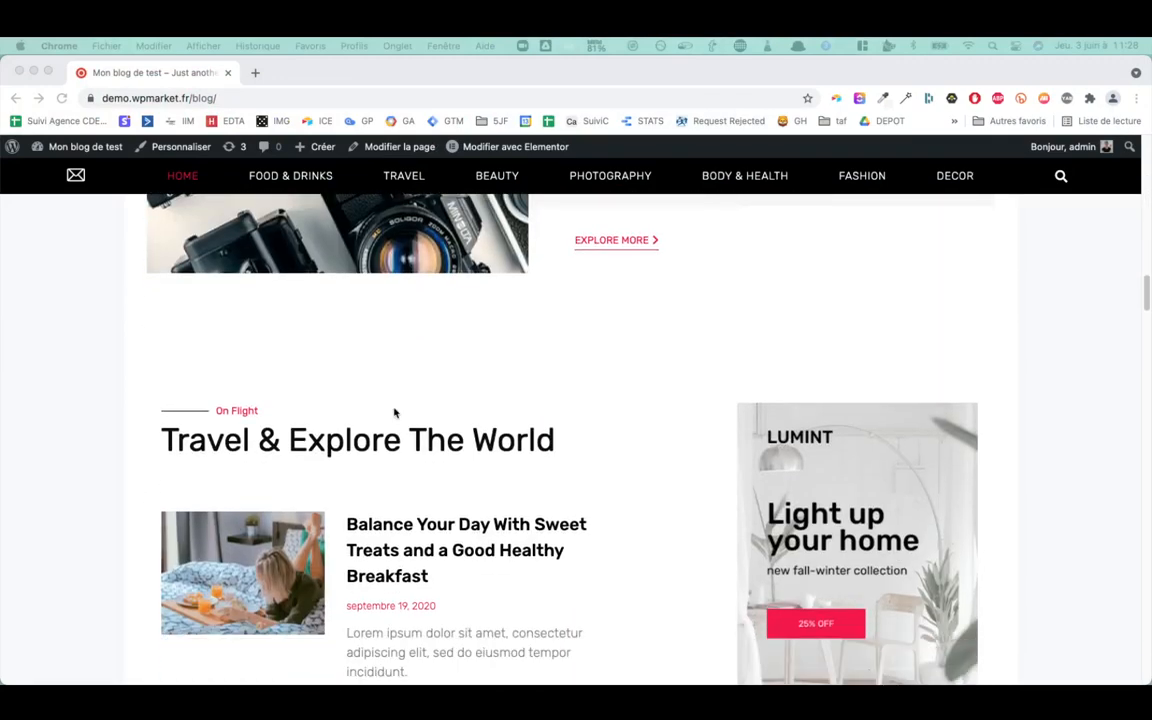
{"action": "scroll", "coordinate": [395, 412], "scroll_direction": "down", "scroll_amount": 8}
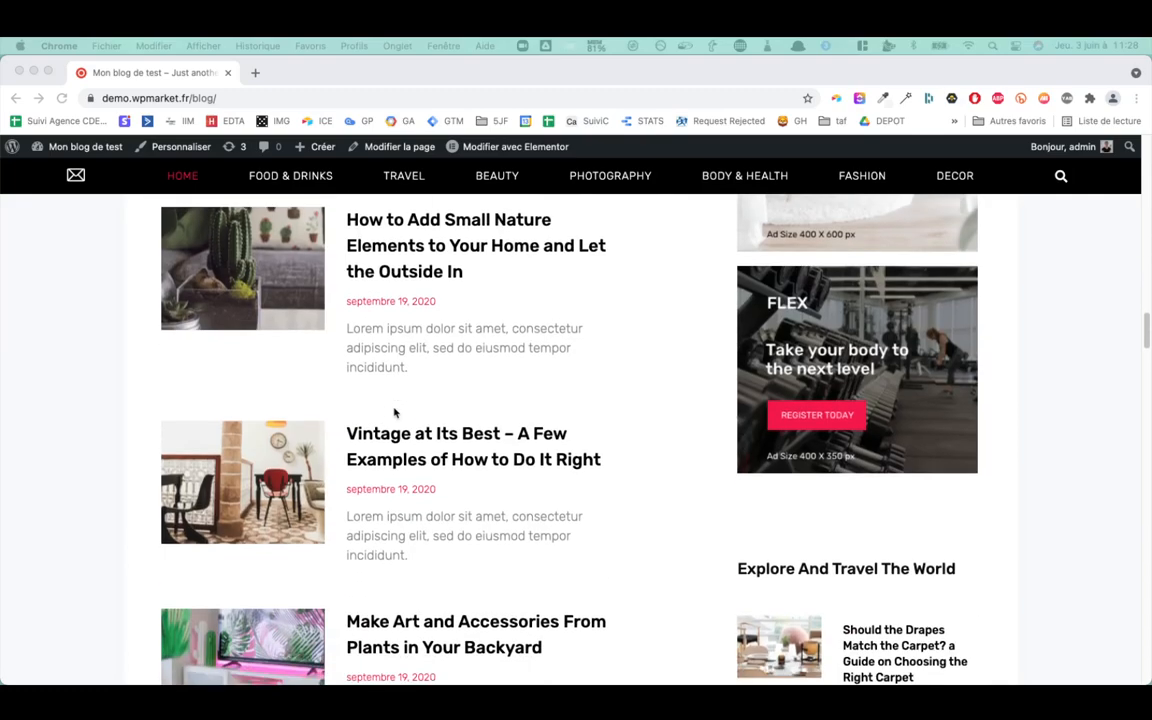
{"action": "scroll", "coordinate": [395, 412], "scroll_direction": "down", "scroll_amount": 15}
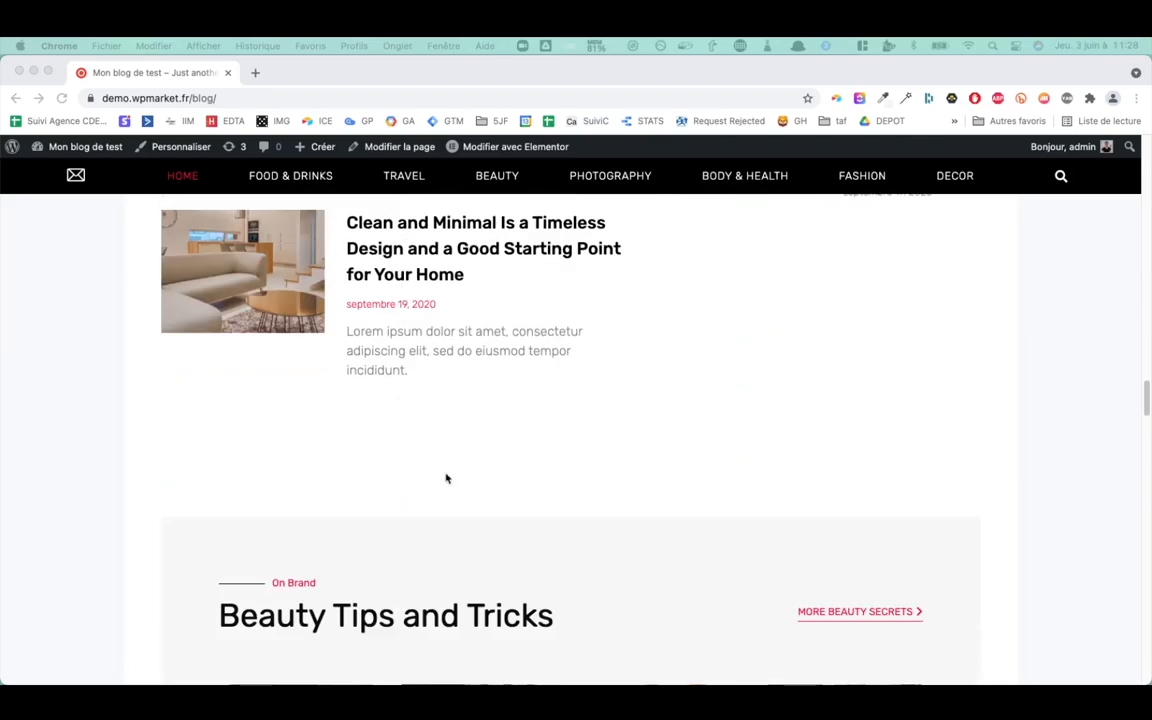
{"action": "scroll", "coordinate": [423, 448], "scroll_direction": "down", "scroll_amount": 6}
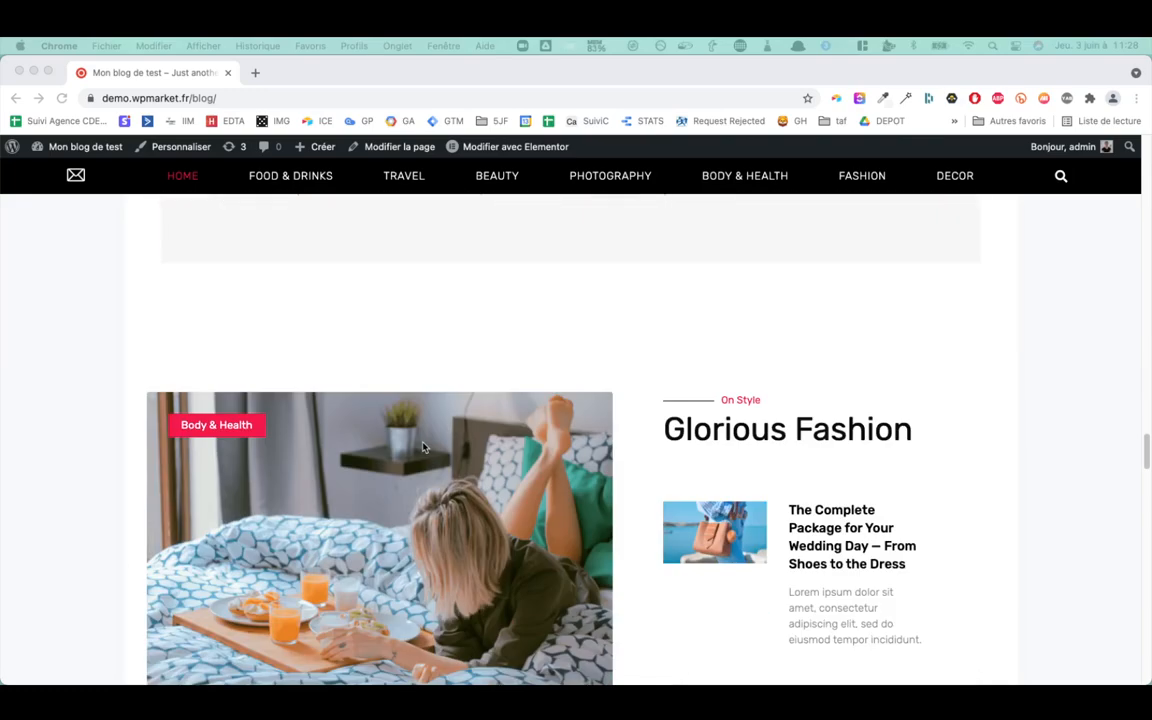
{"action": "scroll", "coordinate": [423, 448], "scroll_direction": "up", "scroll_amount": 20}
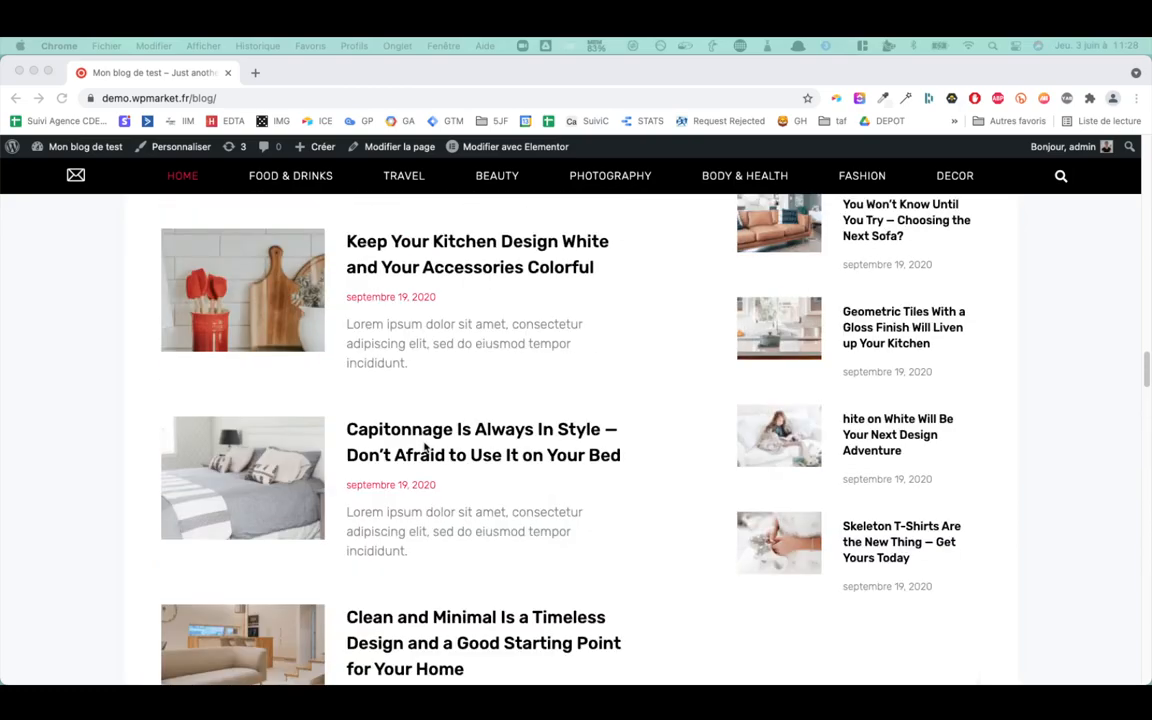
{"action": "scroll", "coordinate": [427, 447], "scroll_direction": "up", "scroll_amount": 20}
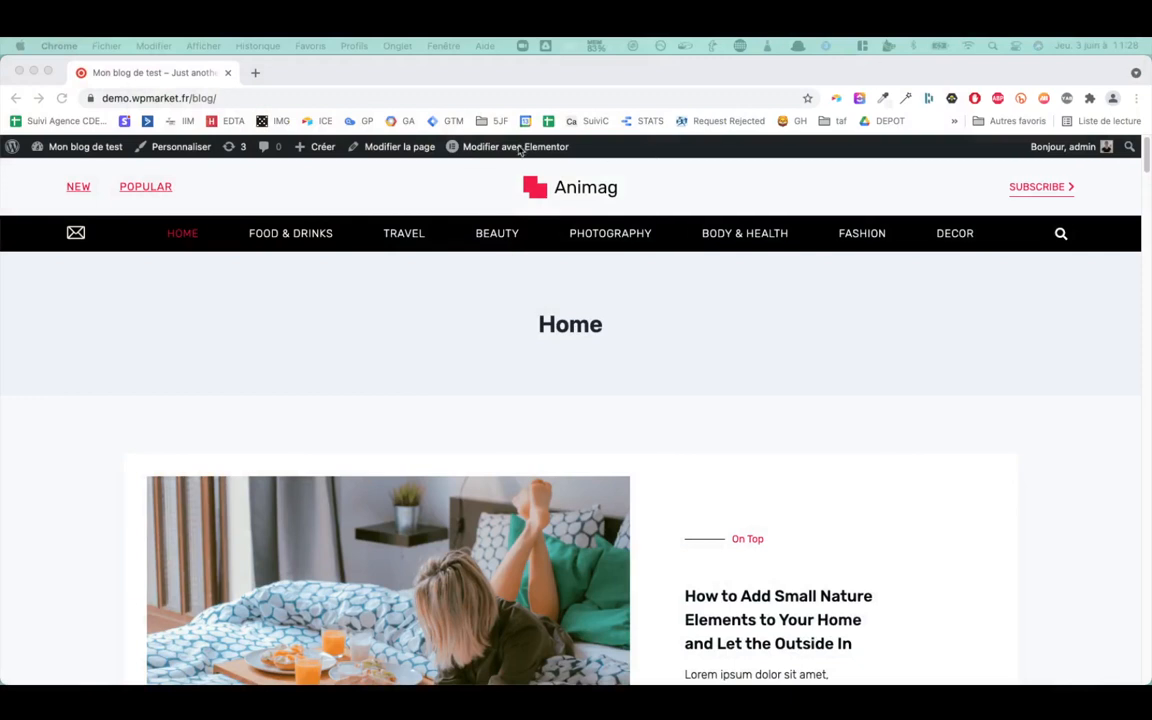
- Open the blog's Home page for editing in Elementor
{"action": "mouse_move", "coordinate": [497, 152]}
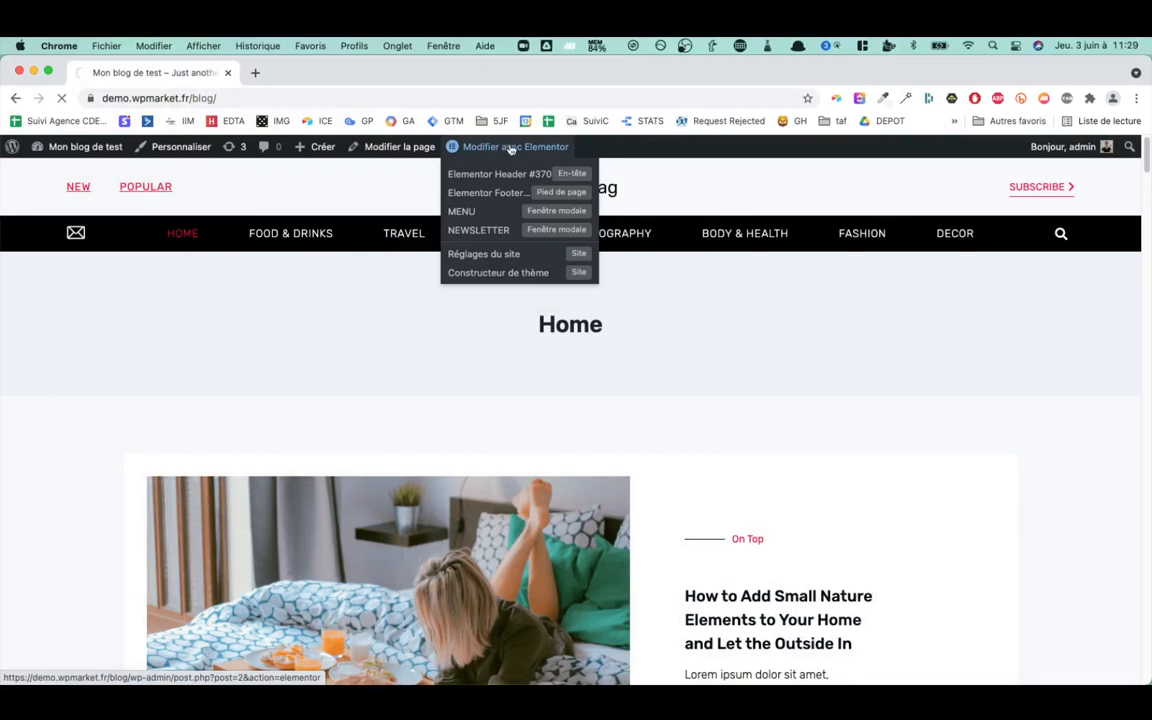
{"action": "left_click", "coordinate": [511, 149]}
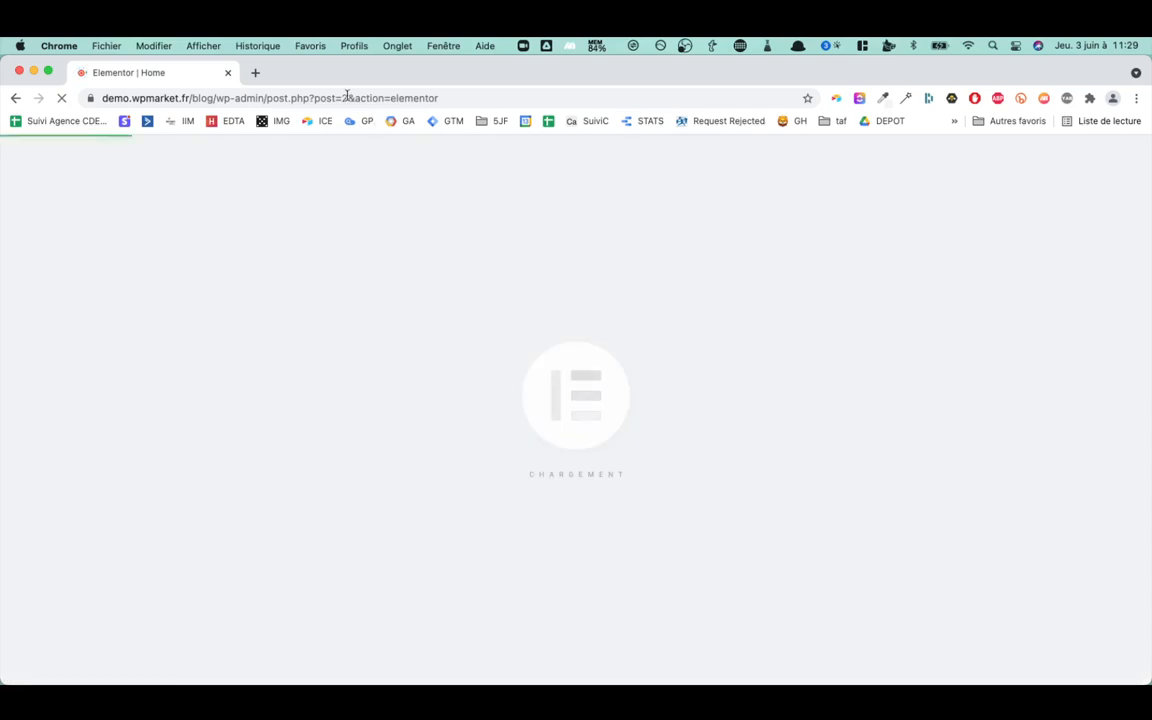
{"action": "left_click", "coordinate": [205, 46]}
{"action": "left_click", "coordinate": [208, 66]}
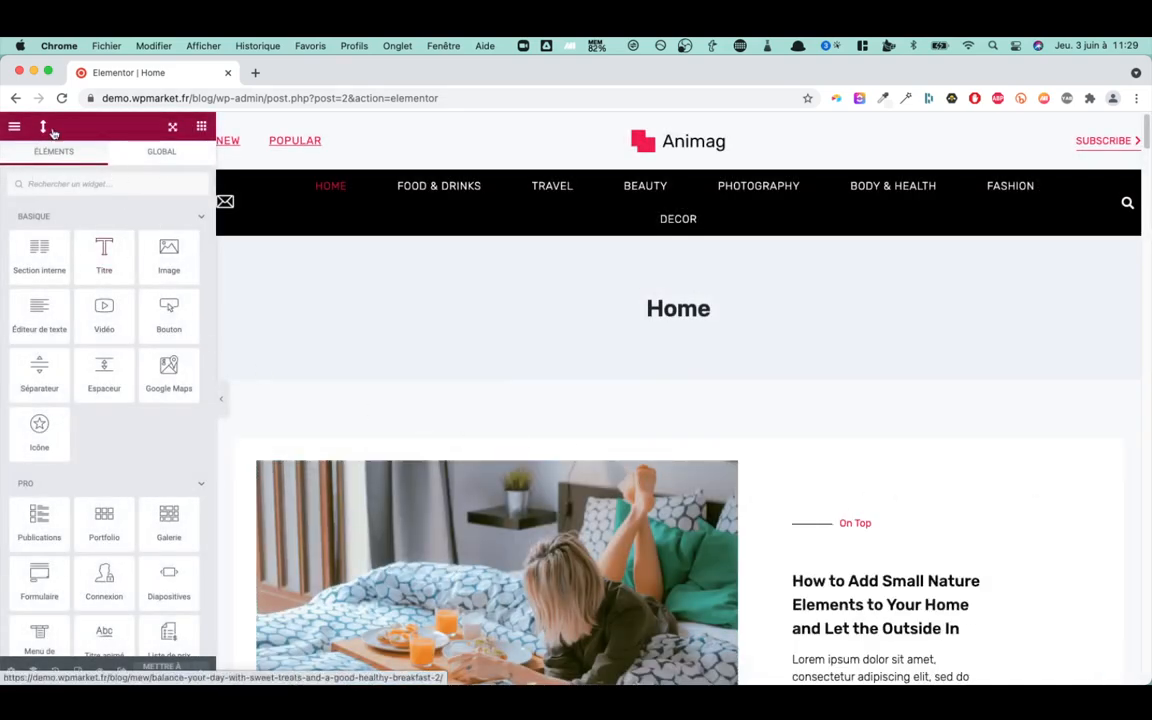
- Undock the Elementor panel so it floats over the page, and dock it back in its original place
{"action": "left_click_drag", "start_coordinate": [53, 133], "coordinate": [941, 203]}
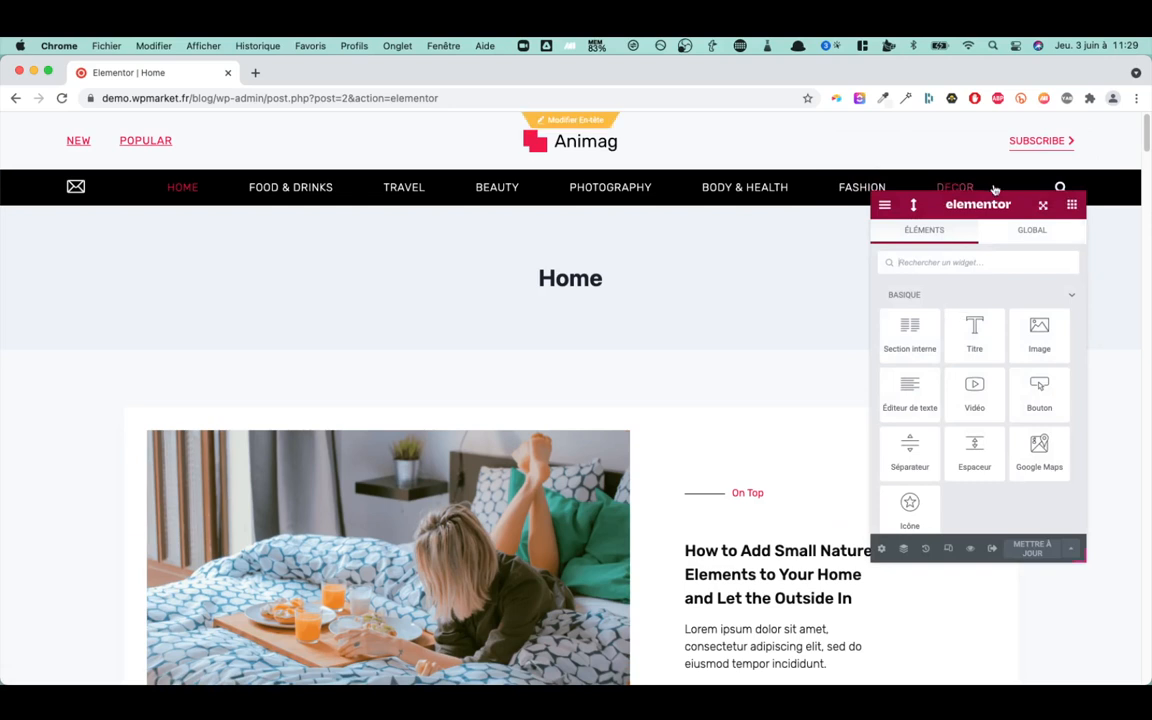
{"action": "left_click_drag", "start_coordinate": [968, 200], "coordinate": [50, 127]}
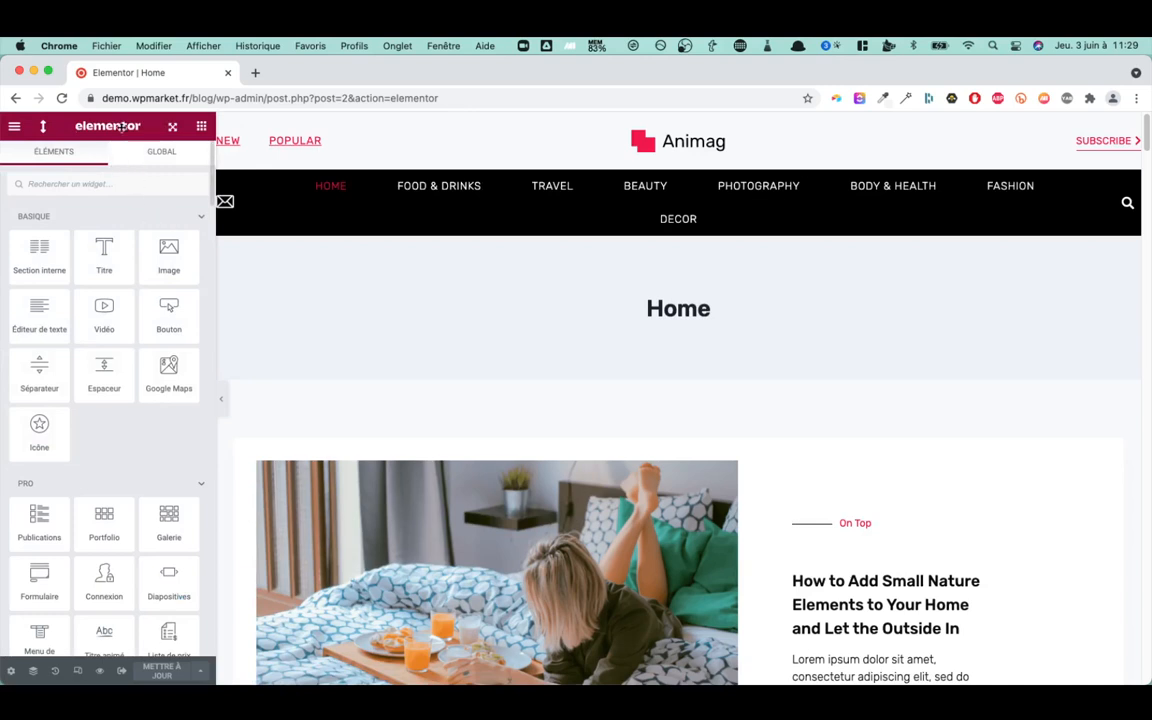
{"action": "left_click", "coordinate": [82, 187]}
{"action": "type", "text": "art"}
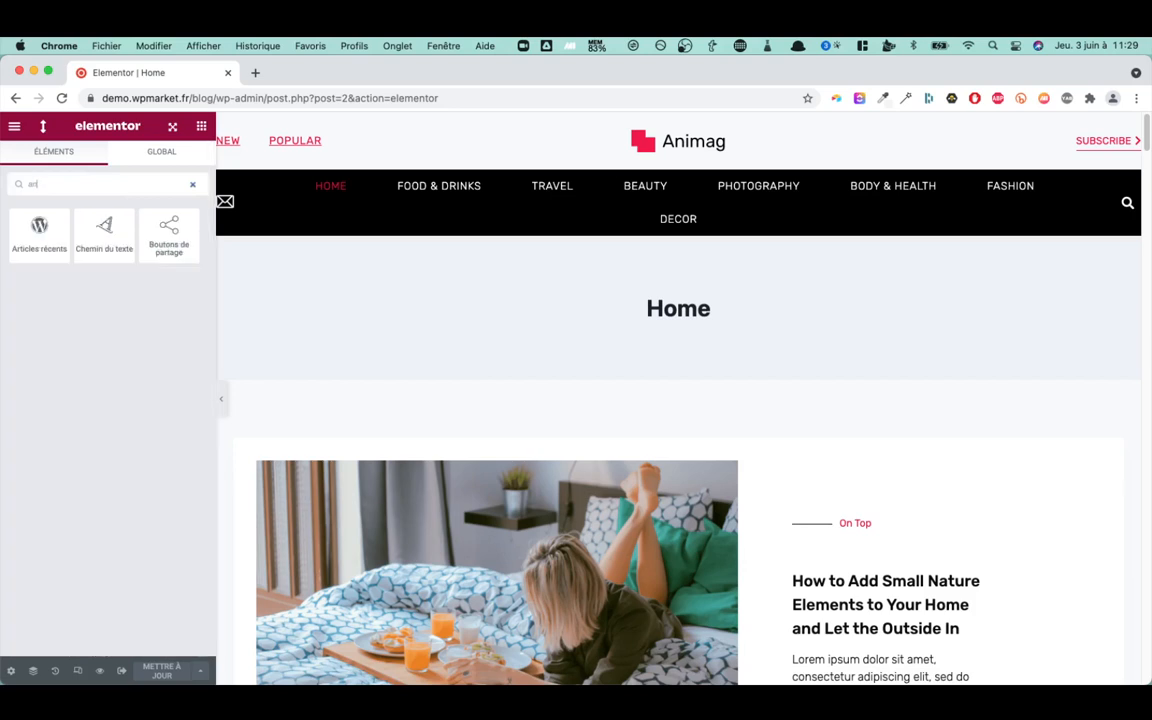
{"action": "key", "text": "BackSpace"}
{"action": "key", "text": "BackSpace"}
{"action": "key", "text": "BackSpace"}
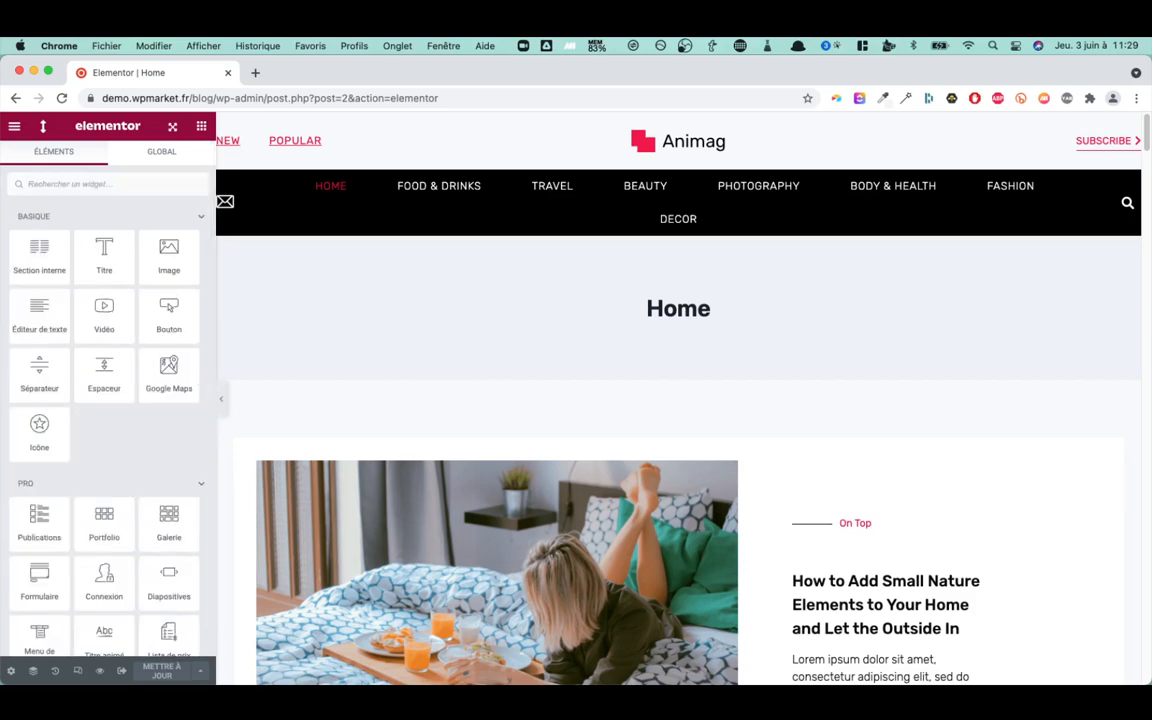
- Search the widgets for "port" and place the Portfolio widget beneath the articles of the Popular Stories section
{"action": "type", "text": "port"}
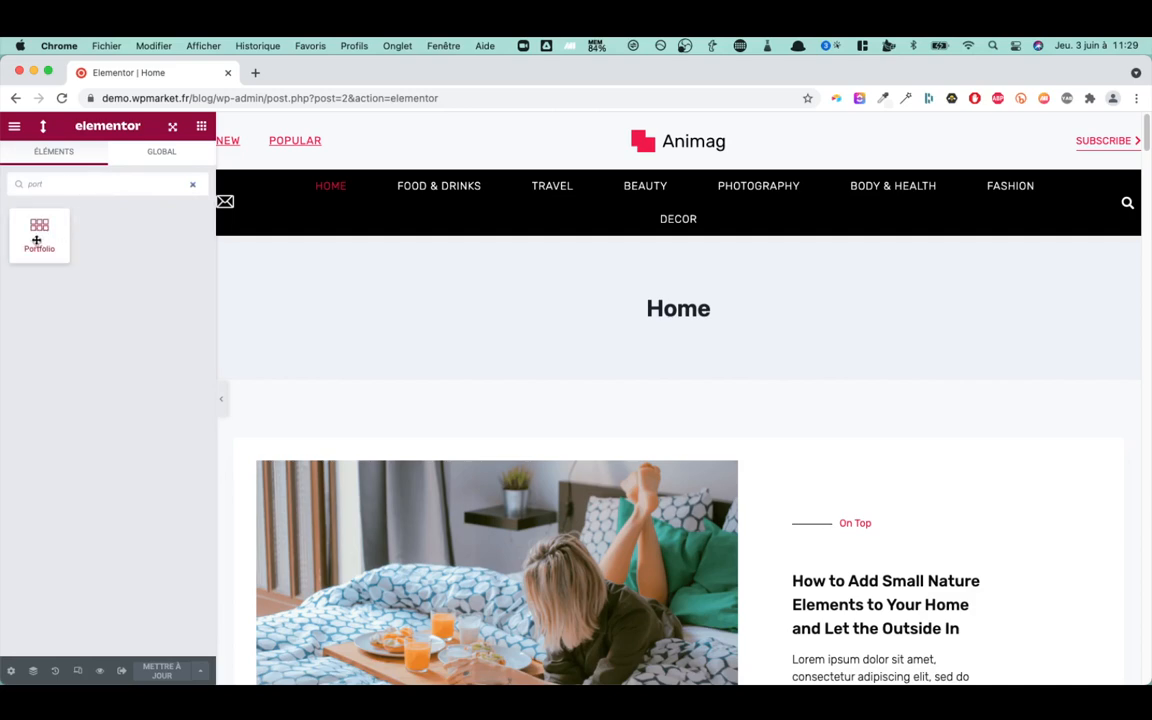
{"action": "left_click_drag", "start_coordinate": [36, 240], "coordinate": [697, 339]}
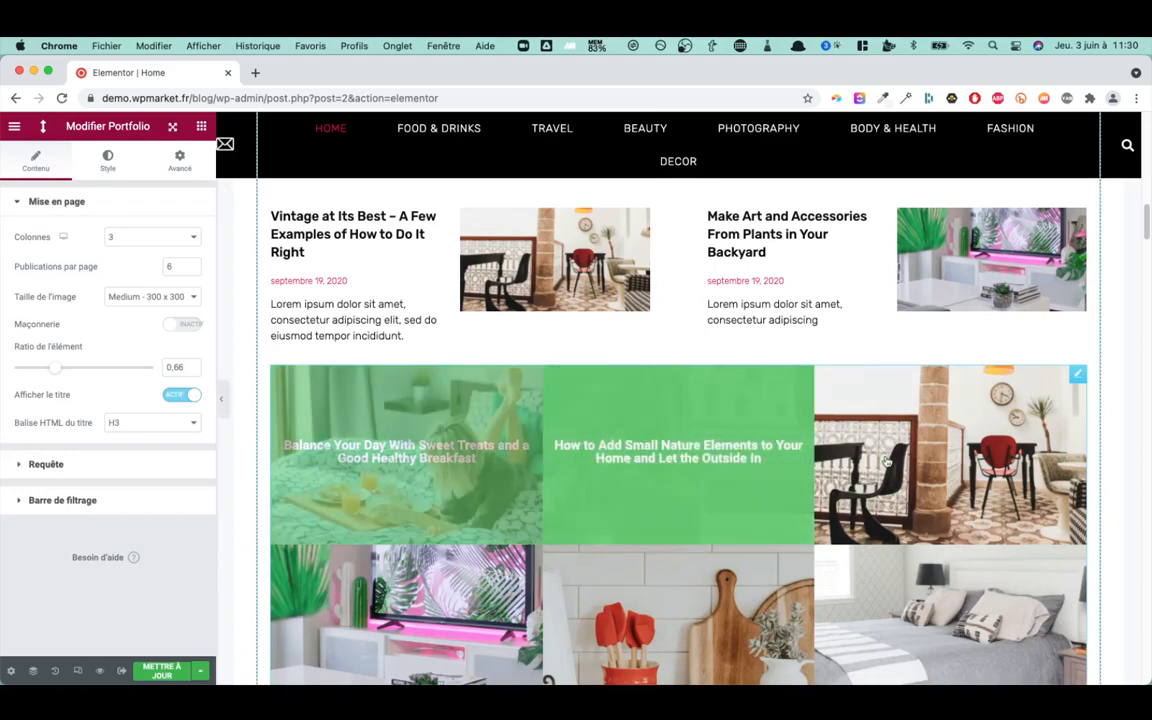
{"action": "scroll", "coordinate": [980, 470], "scroll_direction": "down", "scroll_amount": 3}
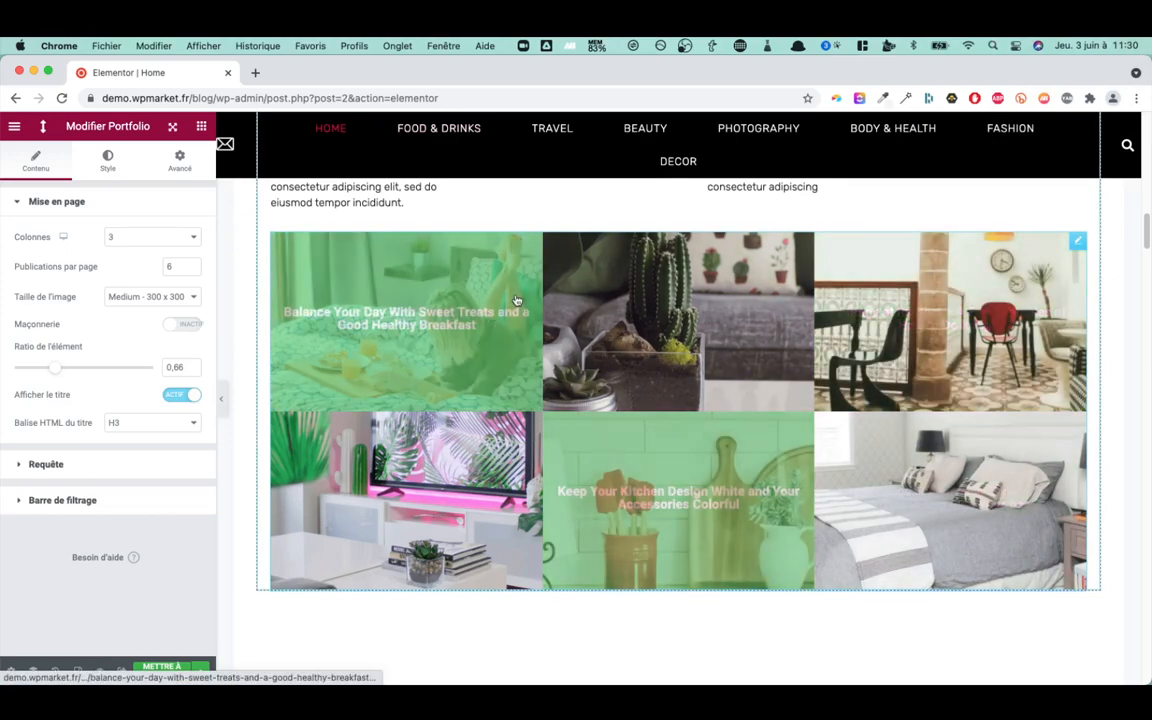
{"action": "scroll", "coordinate": [658, 404], "scroll_direction": "up", "scroll_amount": 6}
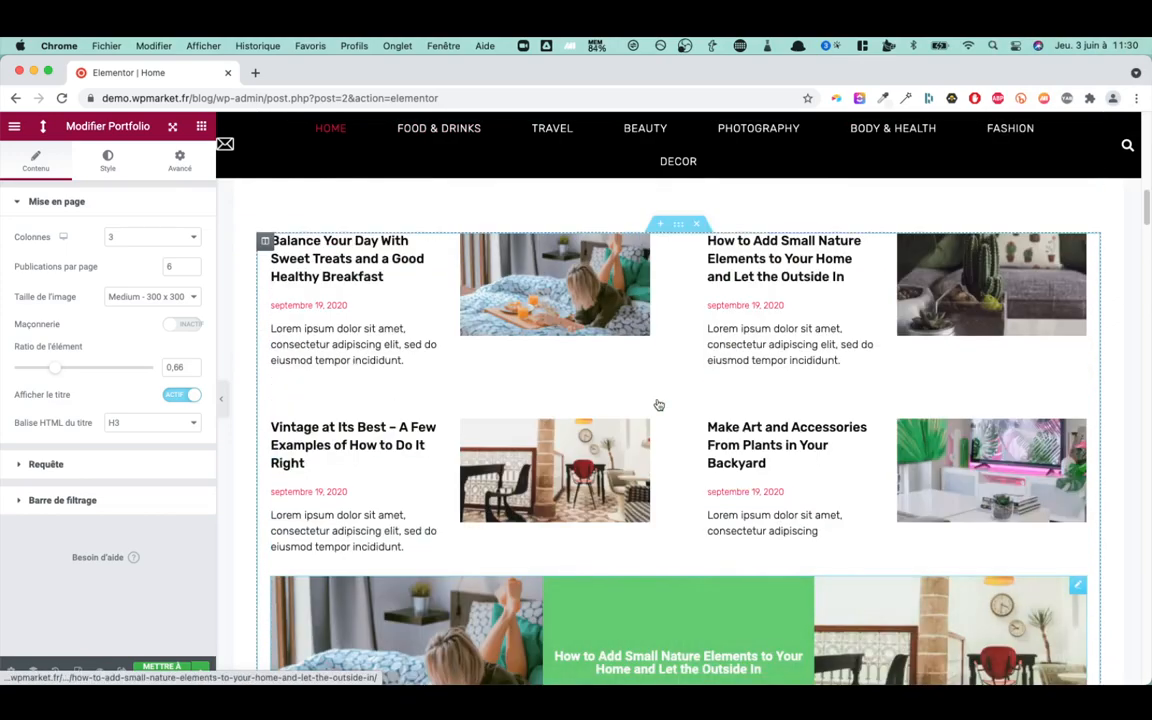
{"action": "scroll", "coordinate": [501, 407], "scroll_direction": "down", "scroll_amount": 5}
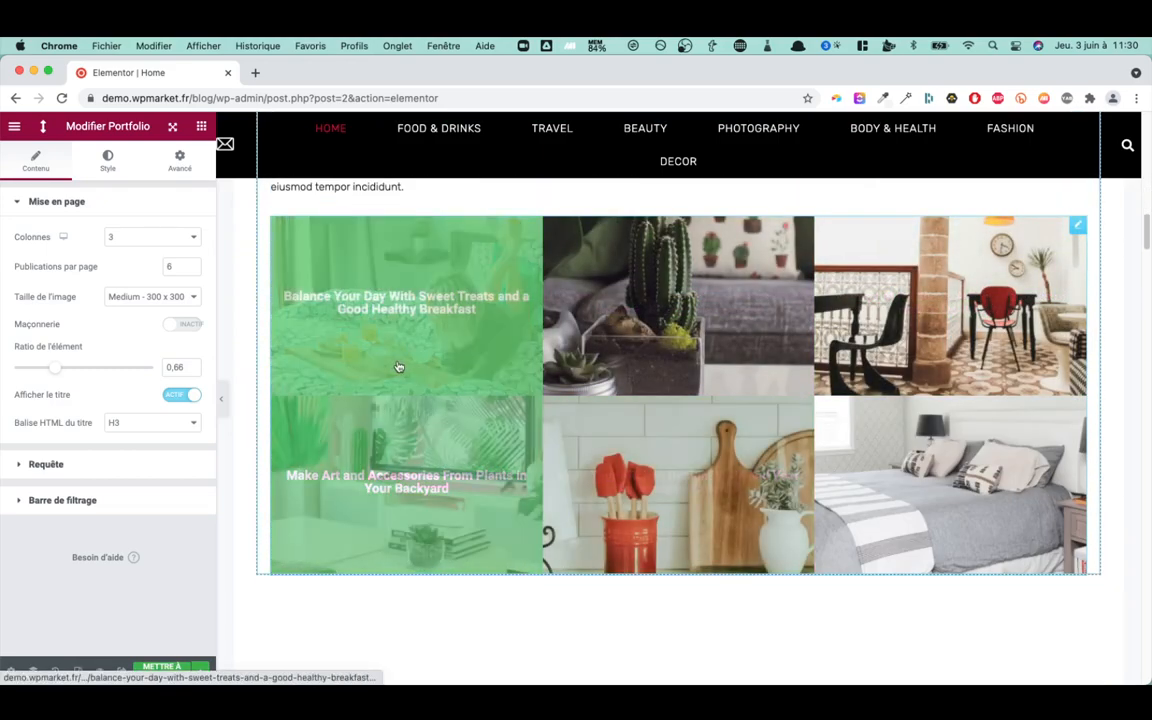
- Enable the portfolio's filter bar and set its taxonomy to Catégories
{"action": "left_click", "coordinate": [55, 502]}
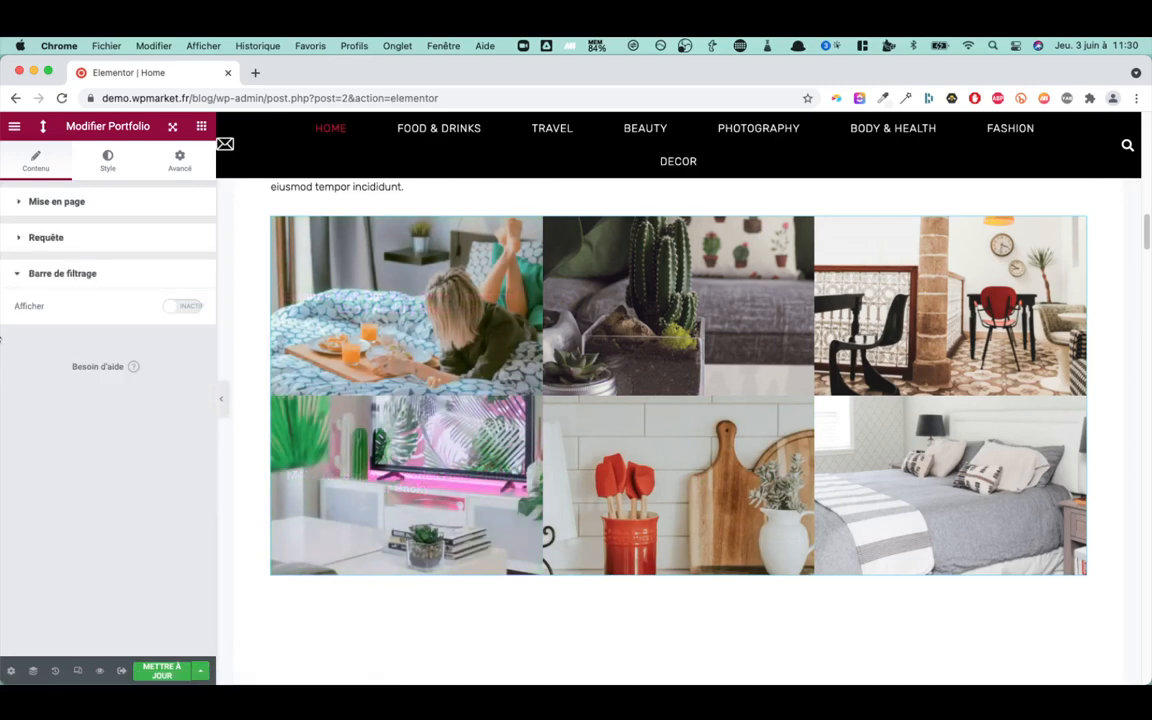
{"action": "left_click", "coordinate": [186, 307]}
{"action": "left_click", "coordinate": [154, 357]}
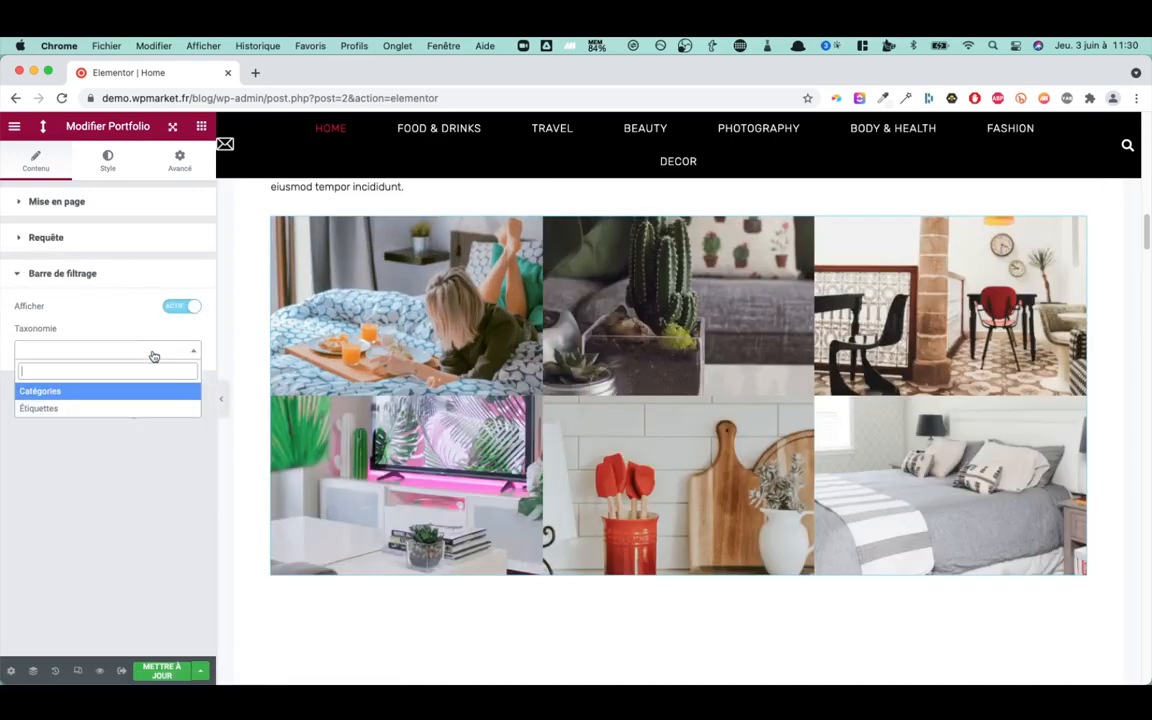
{"action": "left_click", "coordinate": [55, 396]}
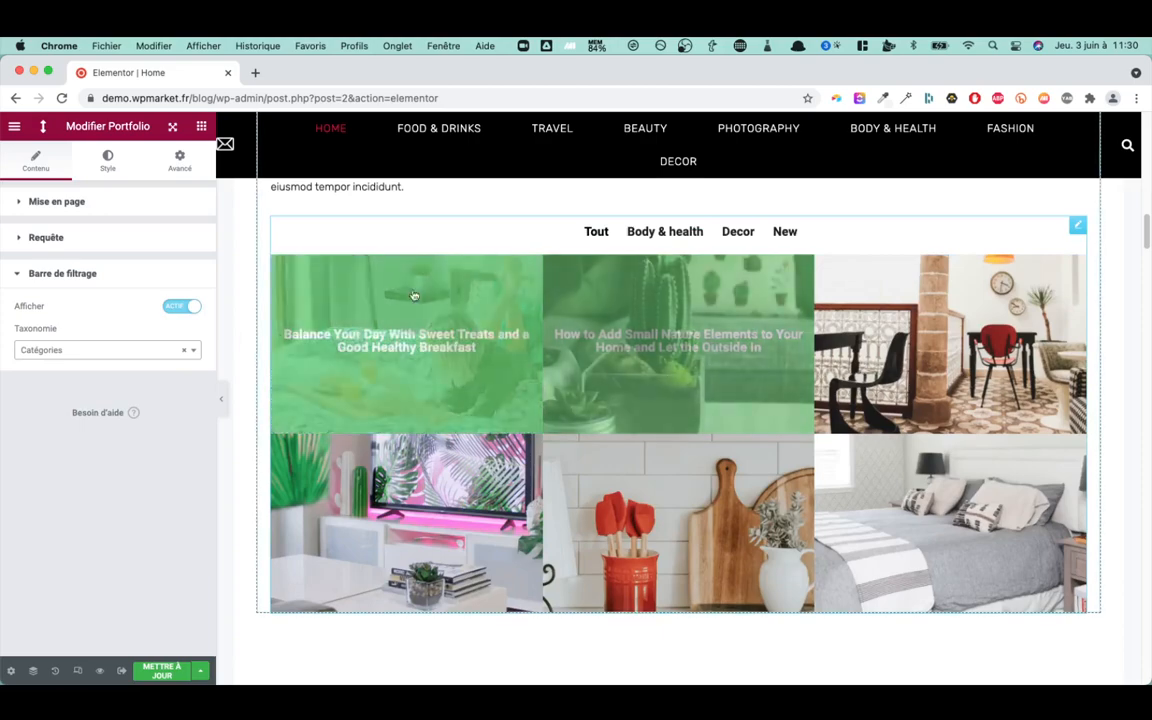
- Test the portfolio's Body & health, Decor and New category filters on the page
{"action": "left_click", "coordinate": [670, 233]}
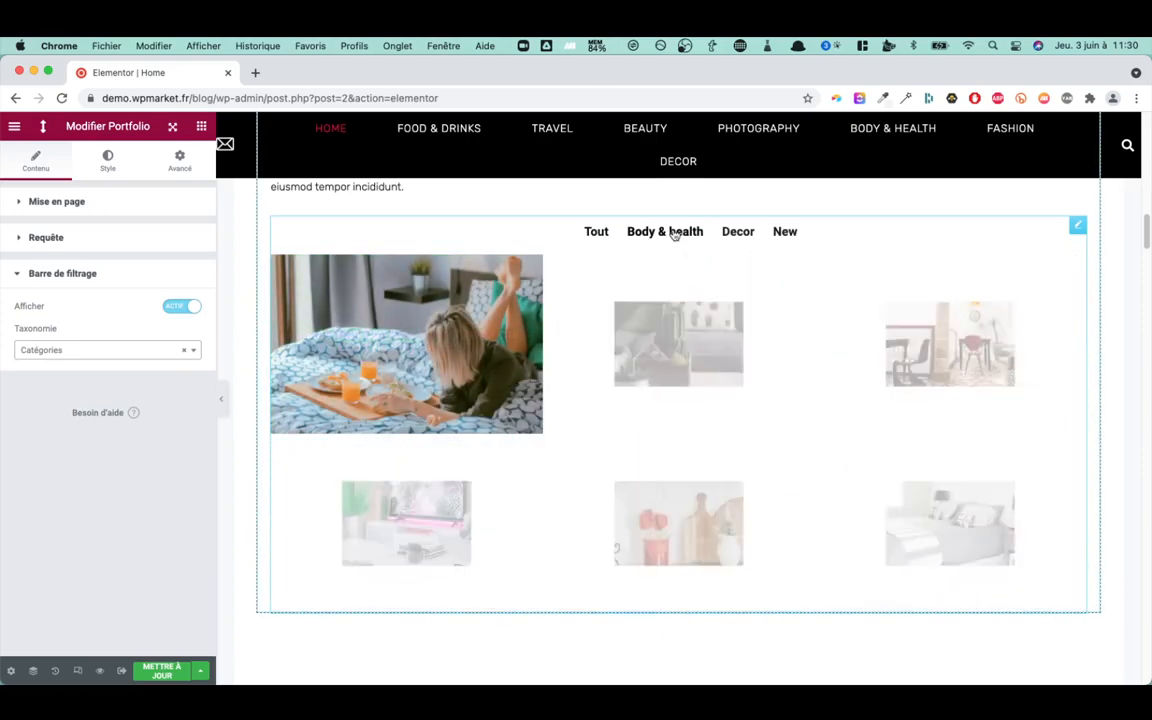
{"action": "left_click", "coordinate": [735, 233]}
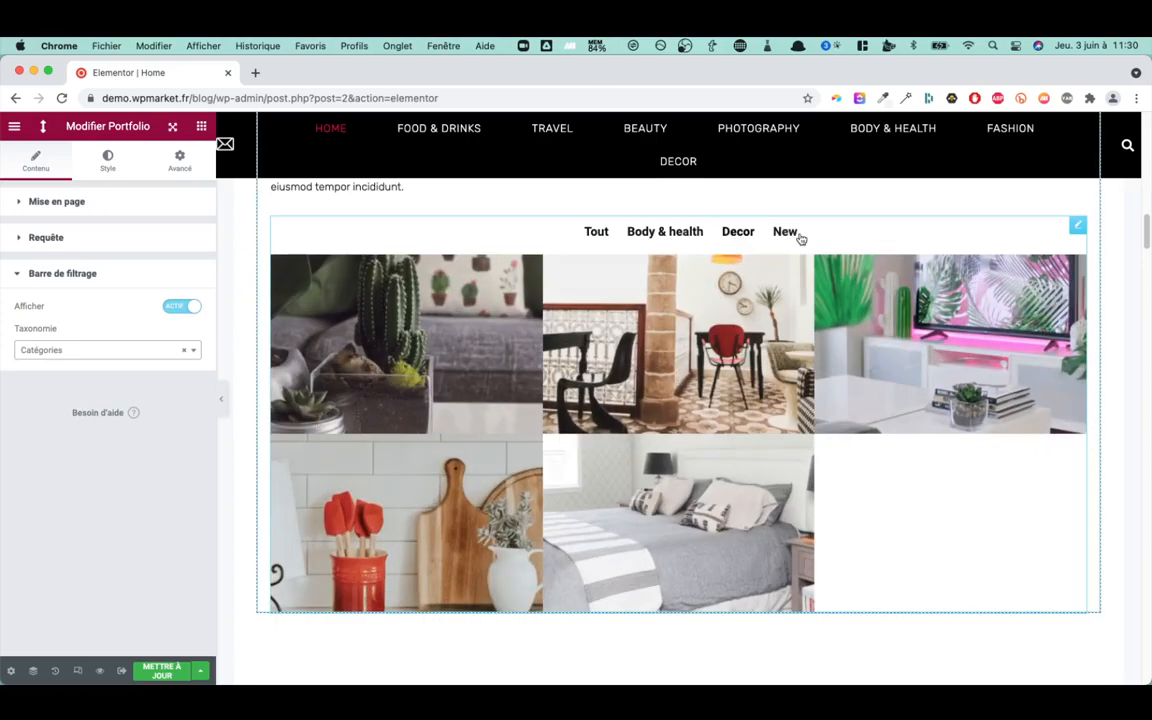
{"action": "left_click", "coordinate": [790, 234]}
{"action": "left_click", "coordinate": [735, 233]}
{"action": "left_click", "coordinate": [684, 233]}
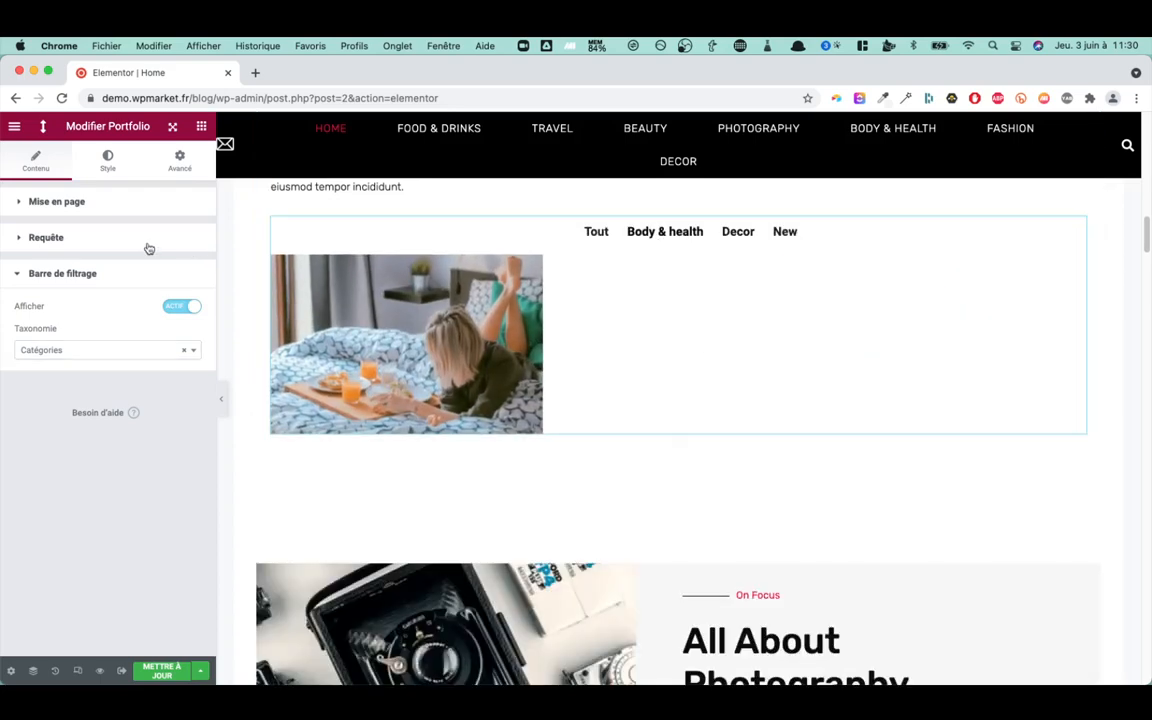
- Examine the portfolio's query settings, including the Exclure options, date and ordering, and compare the widget with the other article blocks
{"action": "left_click", "coordinate": [149, 248]}
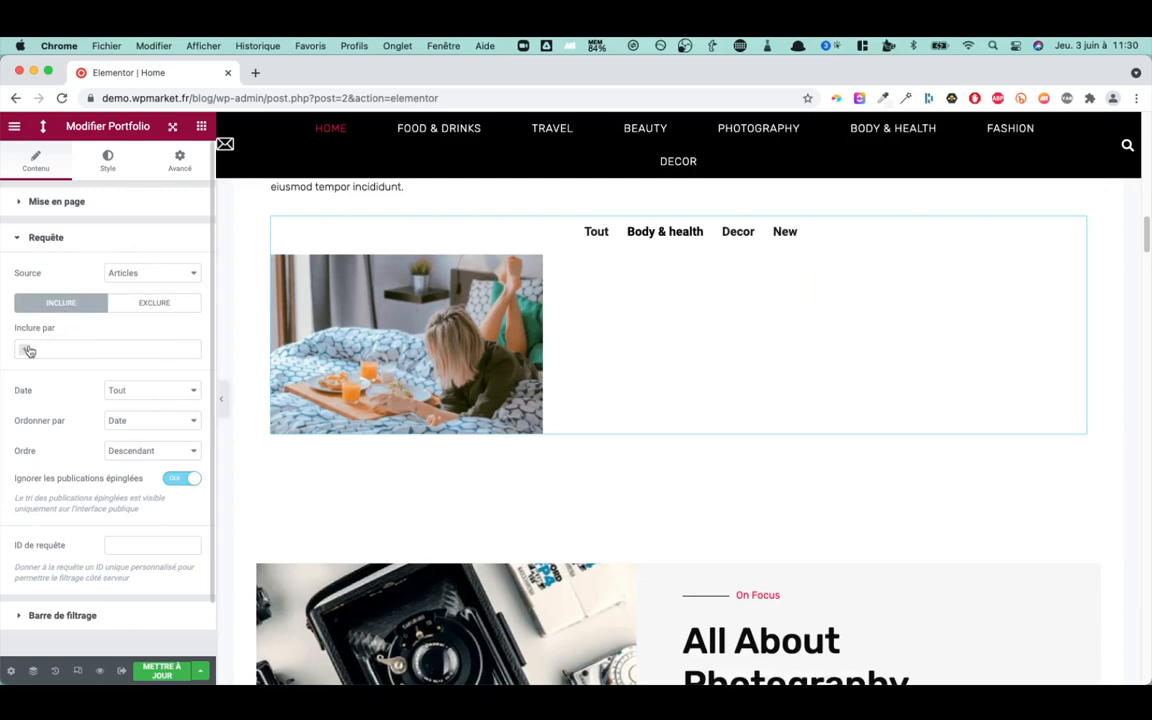
{"action": "left_click", "coordinate": [166, 303]}
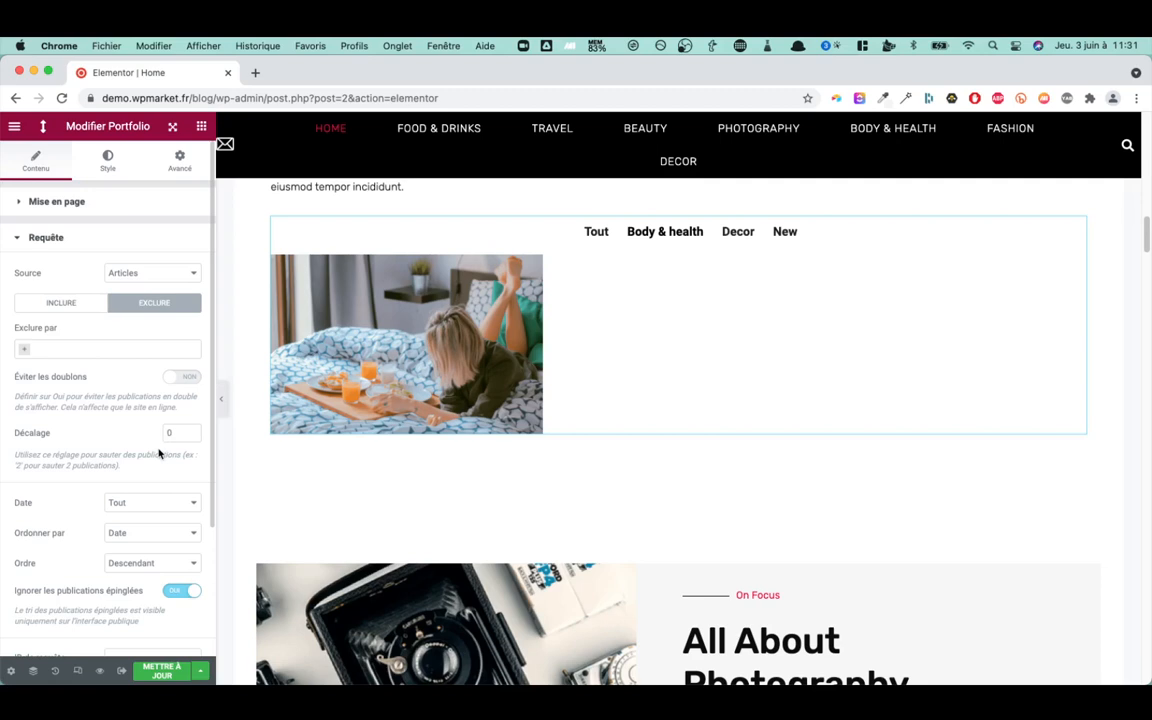
{"action": "scroll", "coordinate": [158, 453], "scroll_direction": "down", "scroll_amount": 3}
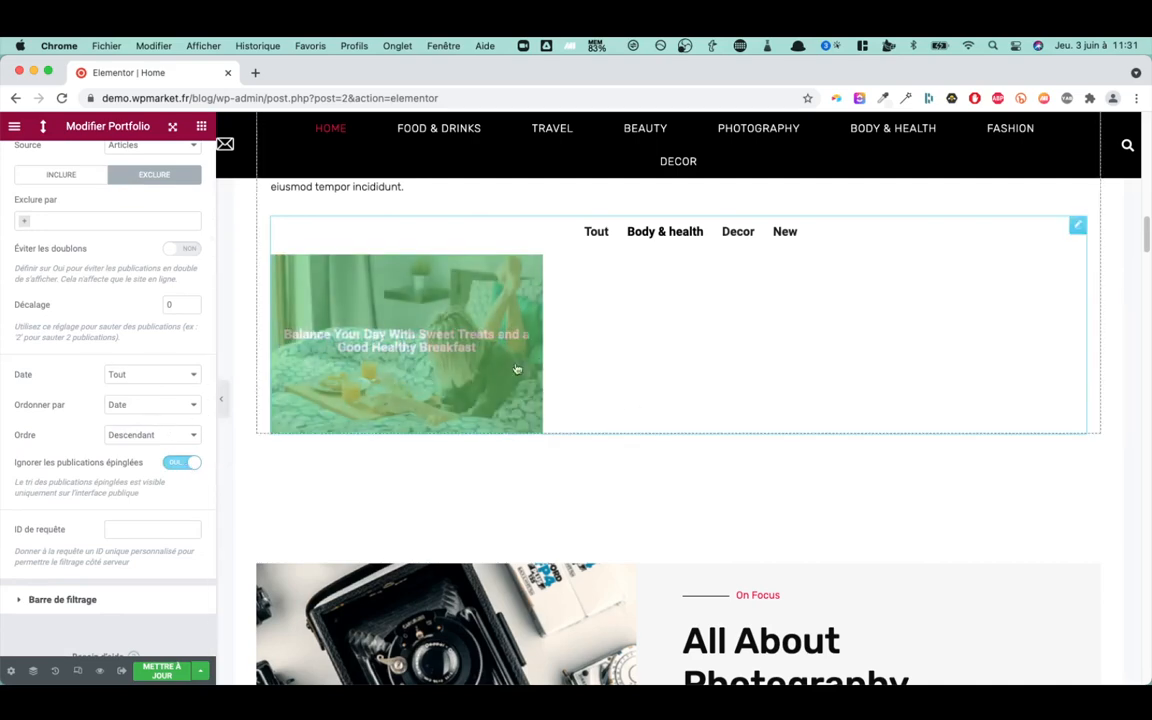
{"action": "scroll", "coordinate": [556, 364], "scroll_direction": "up", "scroll_amount": 10}
{"action": "scroll", "coordinate": [576, 349], "scroll_direction": "up", "scroll_amount": 5}
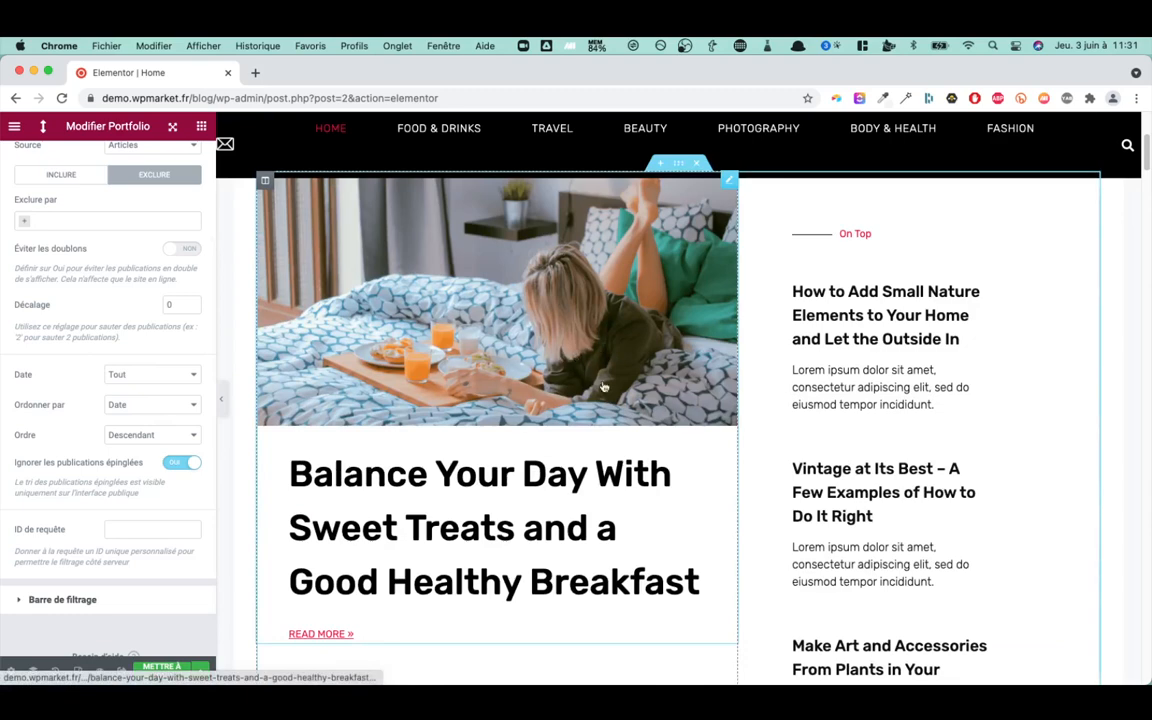
{"action": "scroll", "coordinate": [595, 314], "scroll_direction": "down", "scroll_amount": 12}
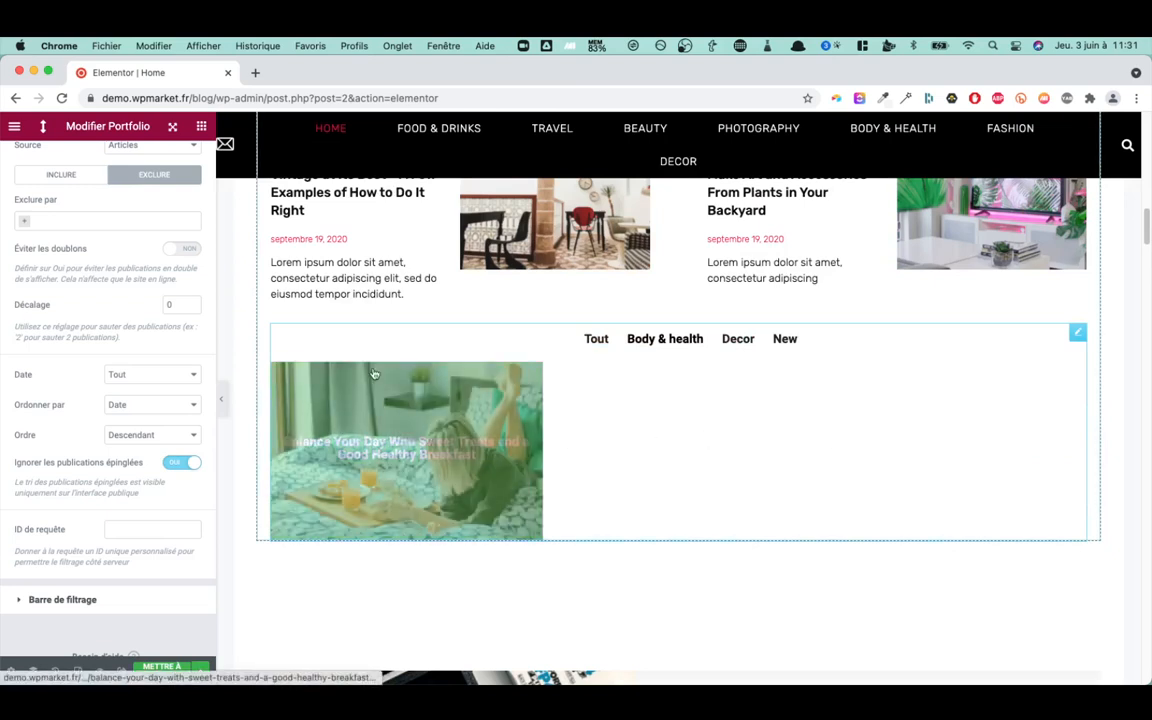
{"action": "scroll", "coordinate": [125, 375], "scroll_direction": "up", "scroll_amount": 2}
{"action": "scroll", "coordinate": [125, 375], "scroll_direction": "up", "scroll_amount": 2}
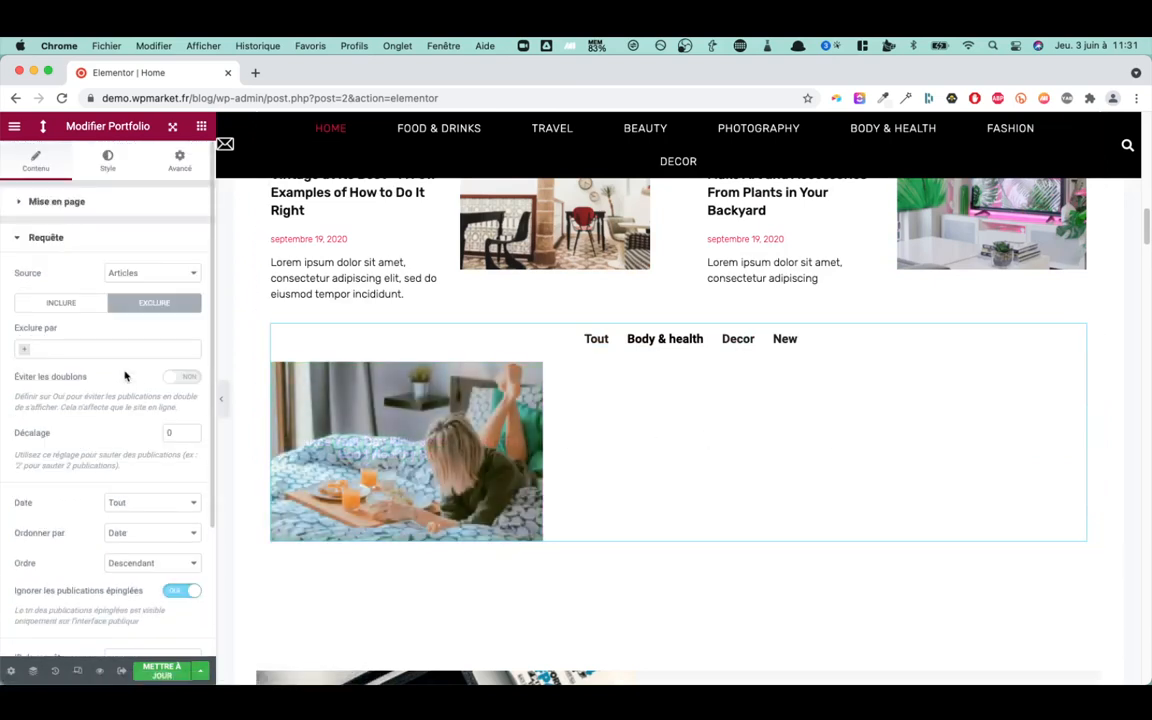
{"action": "left_click", "coordinate": [21, 240]}
- Filter the portfolio by Decor and set the filter bar's active colour to red #FC0303
{"action": "left_click", "coordinate": [108, 162]}
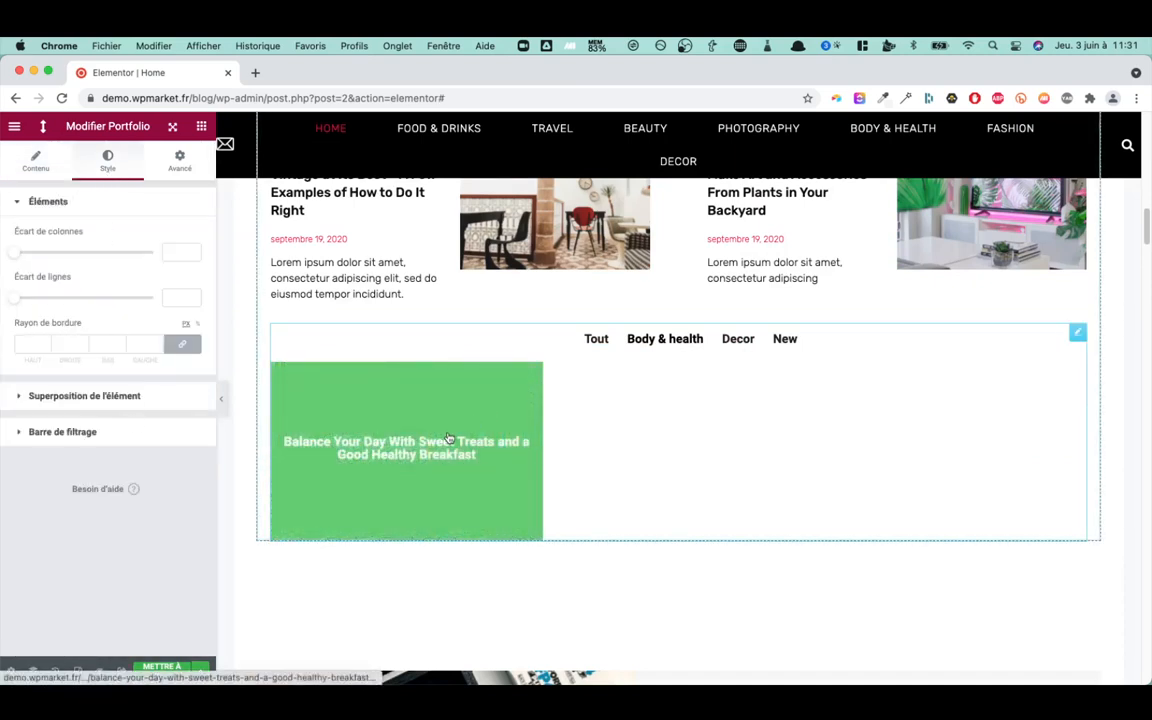
{"action": "left_click", "coordinate": [163, 437]}
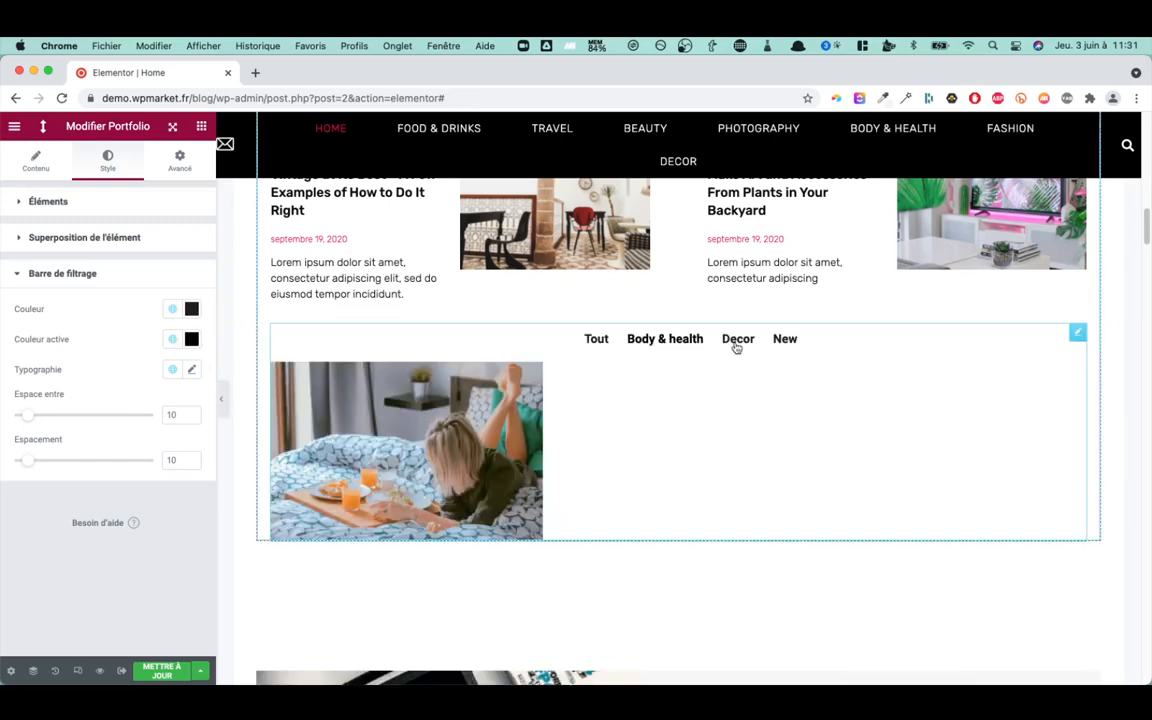
{"action": "left_click", "coordinate": [733, 342]}
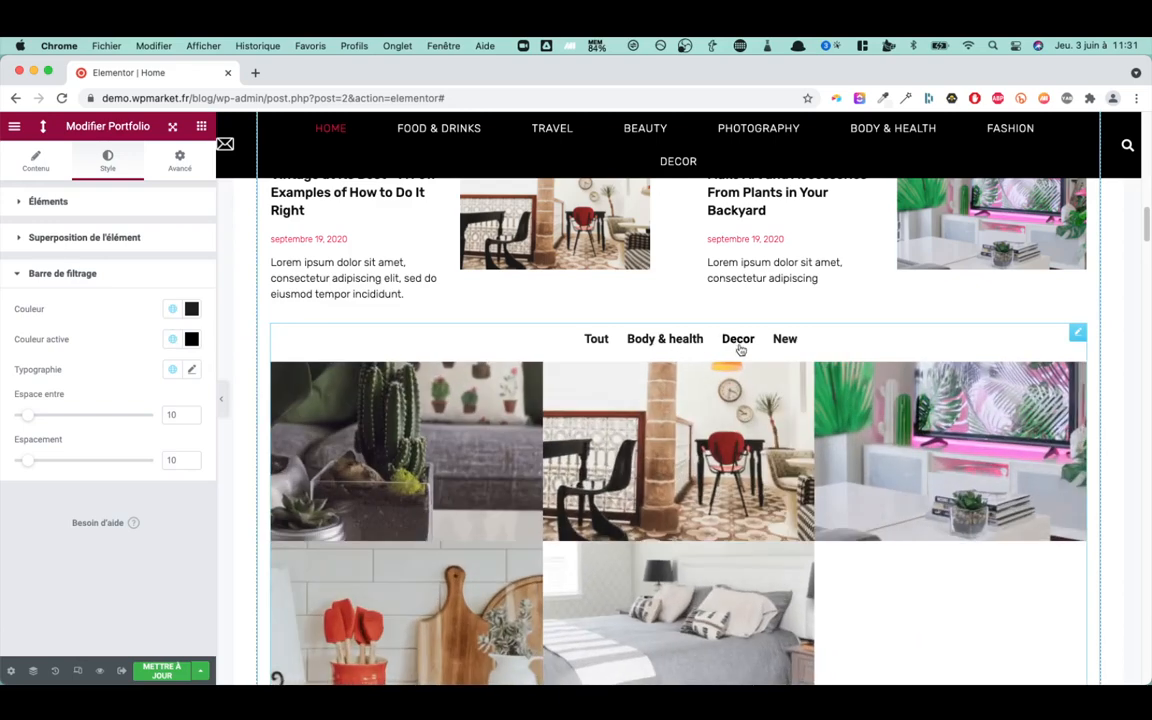
{"action": "left_click", "coordinate": [192, 340]}
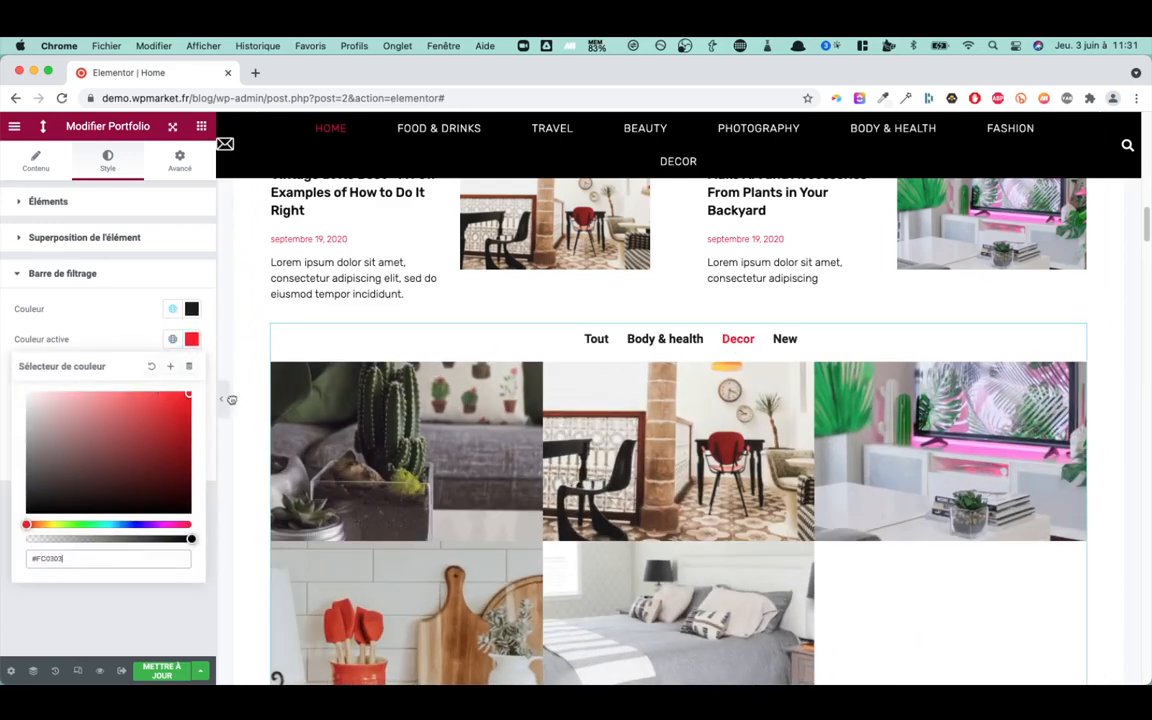
- Switch the portfolio filter to Body & health and back to Tout, and set the filter bar's active colour to light red #FFA1A1
{"action": "left_click", "coordinate": [673, 340]}
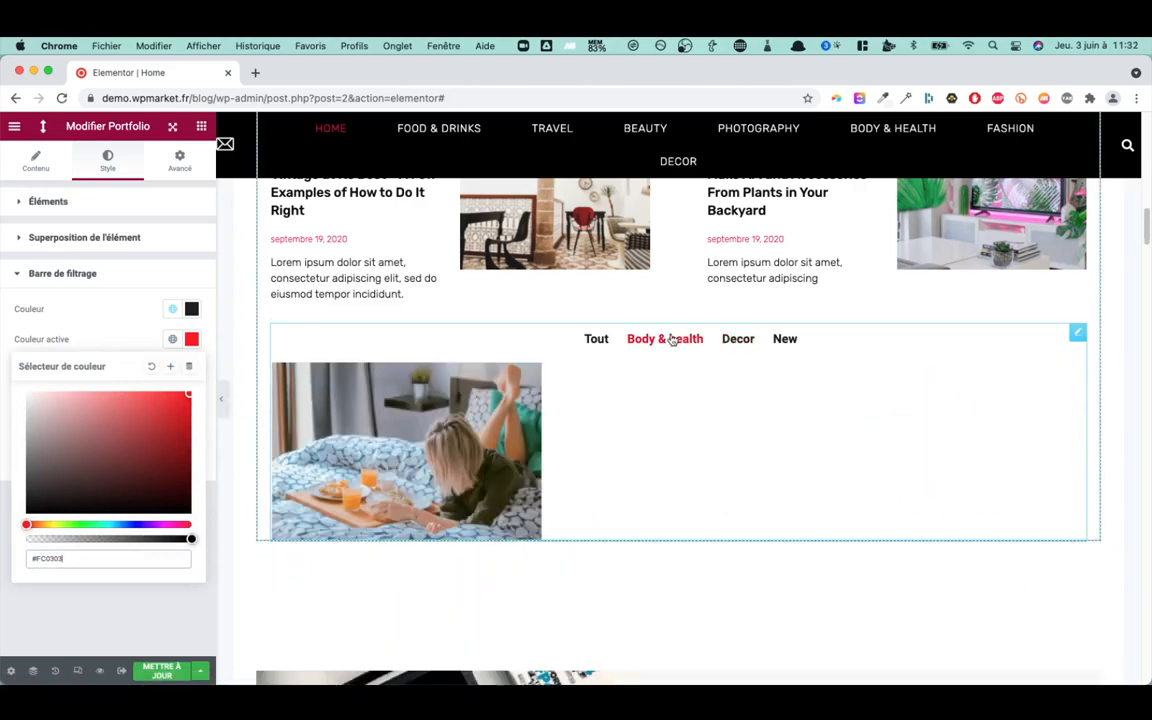
{"action": "left_click", "coordinate": [596, 340]}
{"action": "left_click", "coordinate": [86, 392]}
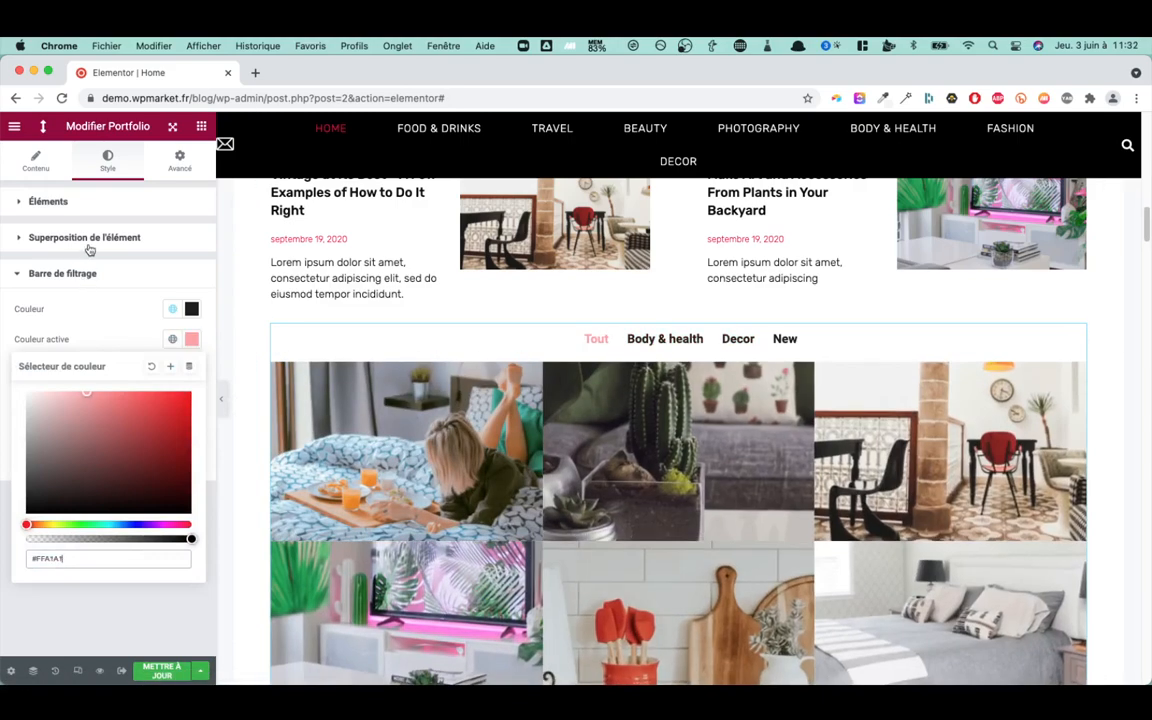
- Set the background colour of the portfolio's item overlay to semi-transparent black #000000C9
{"action": "left_click", "coordinate": [86, 205]}
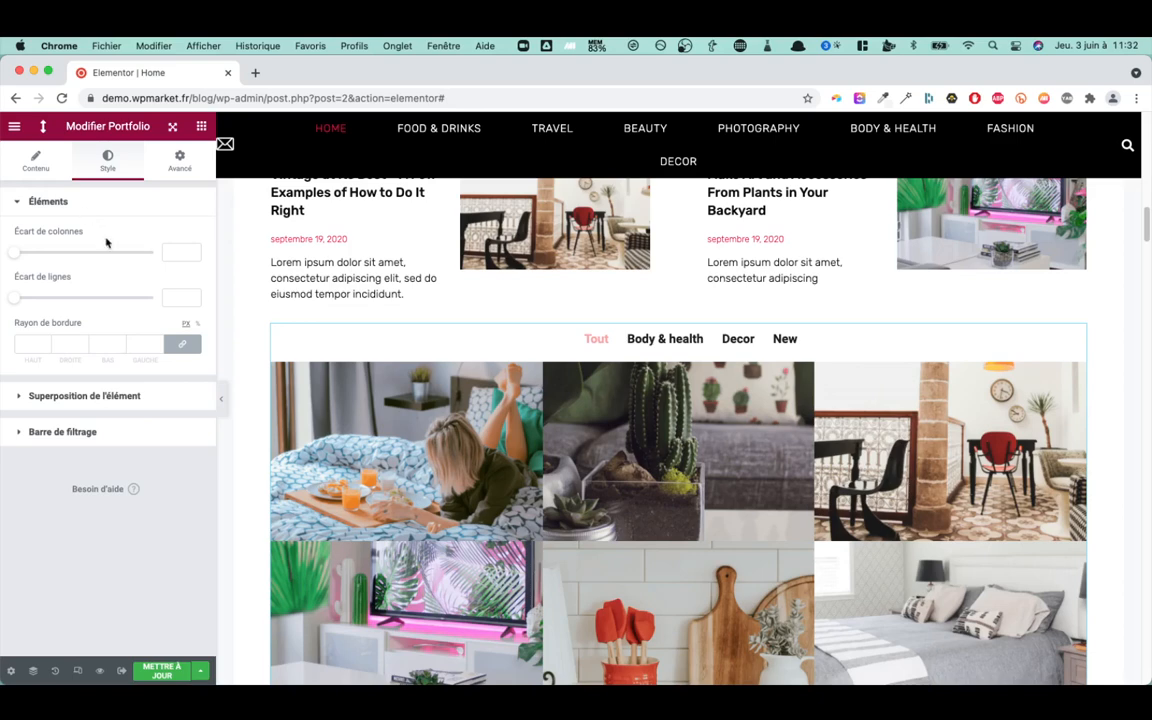
{"action": "left_click", "coordinate": [108, 396]}
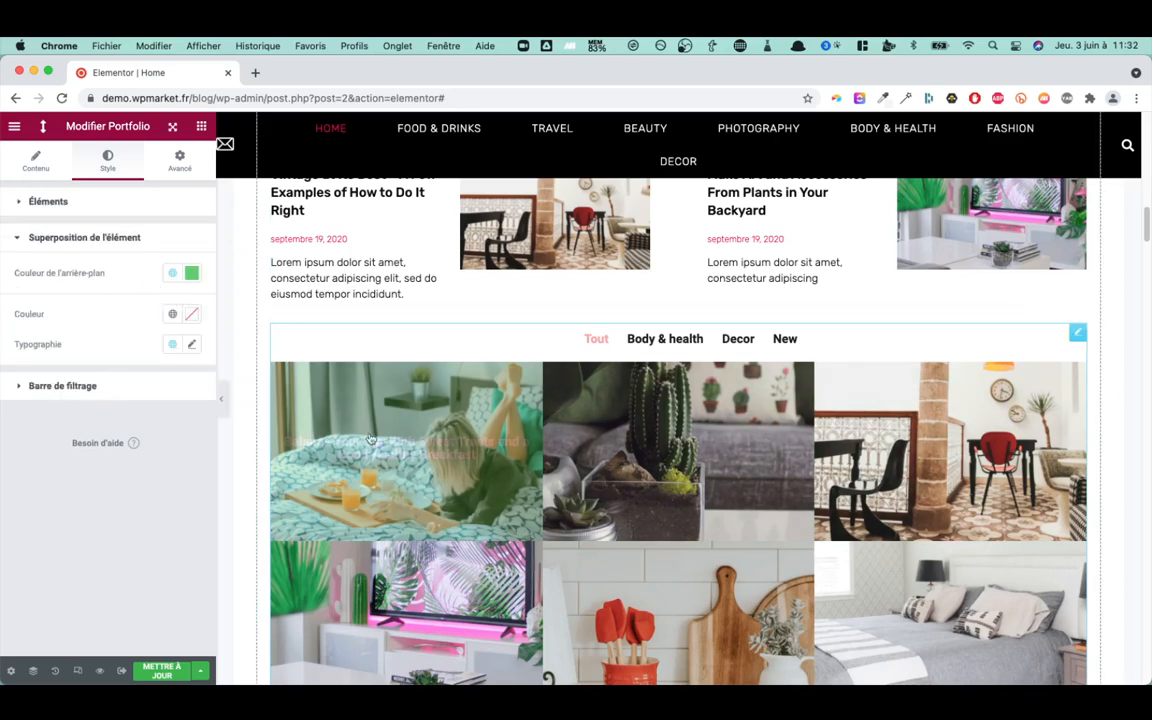
{"action": "left_click", "coordinate": [193, 274]}
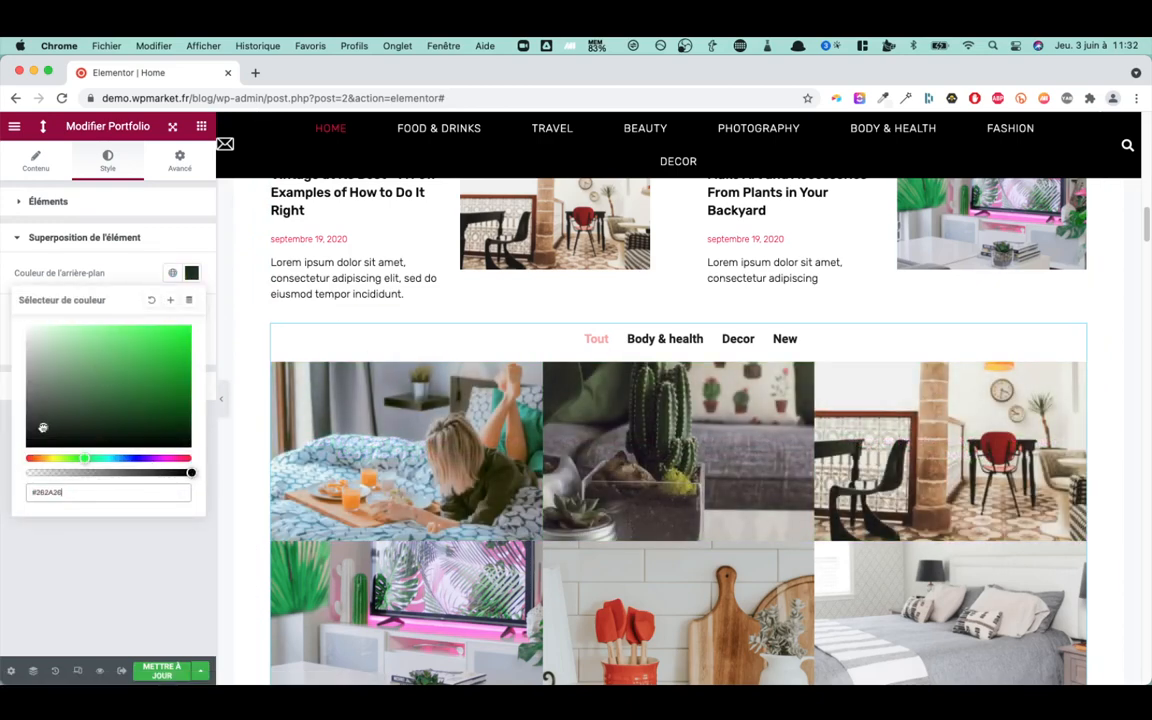
{"action": "left_click_drag", "start_coordinate": [189, 474], "coordinate": [156, 479]}
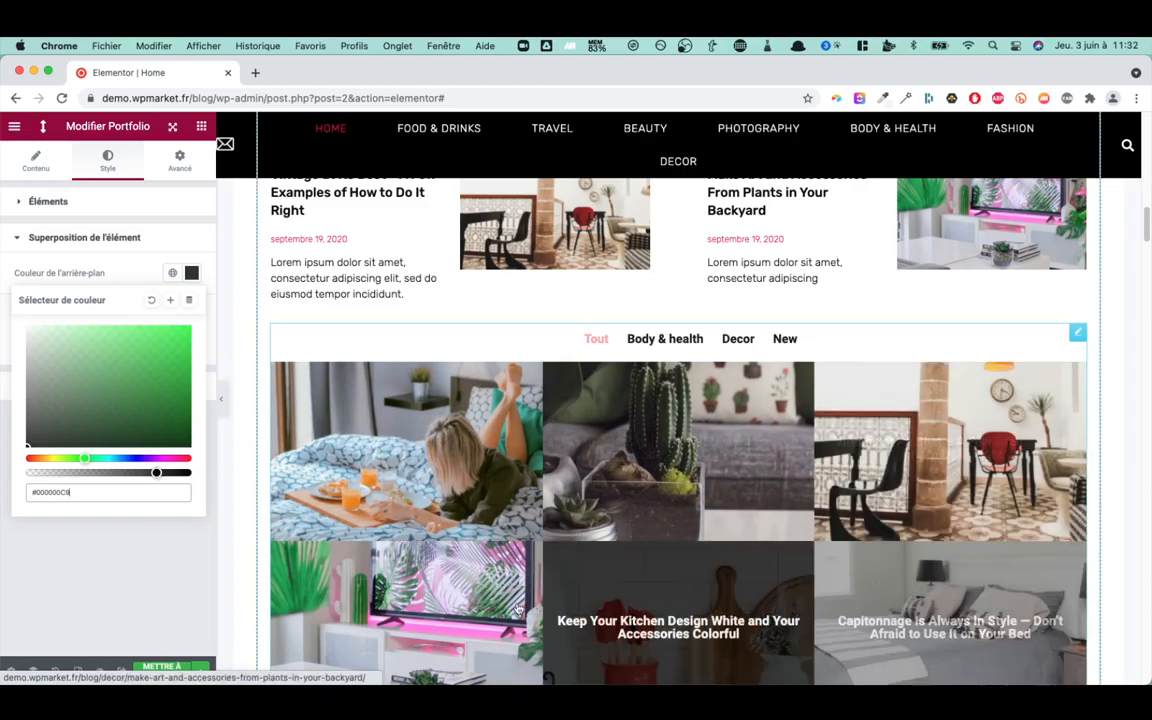
- Preview the hover overlay on the portfolio images and test the Body & health, Decor, New and Tout filters
{"action": "scroll", "coordinate": [668, 470], "scroll_direction": "down", "scroll_amount": 3}
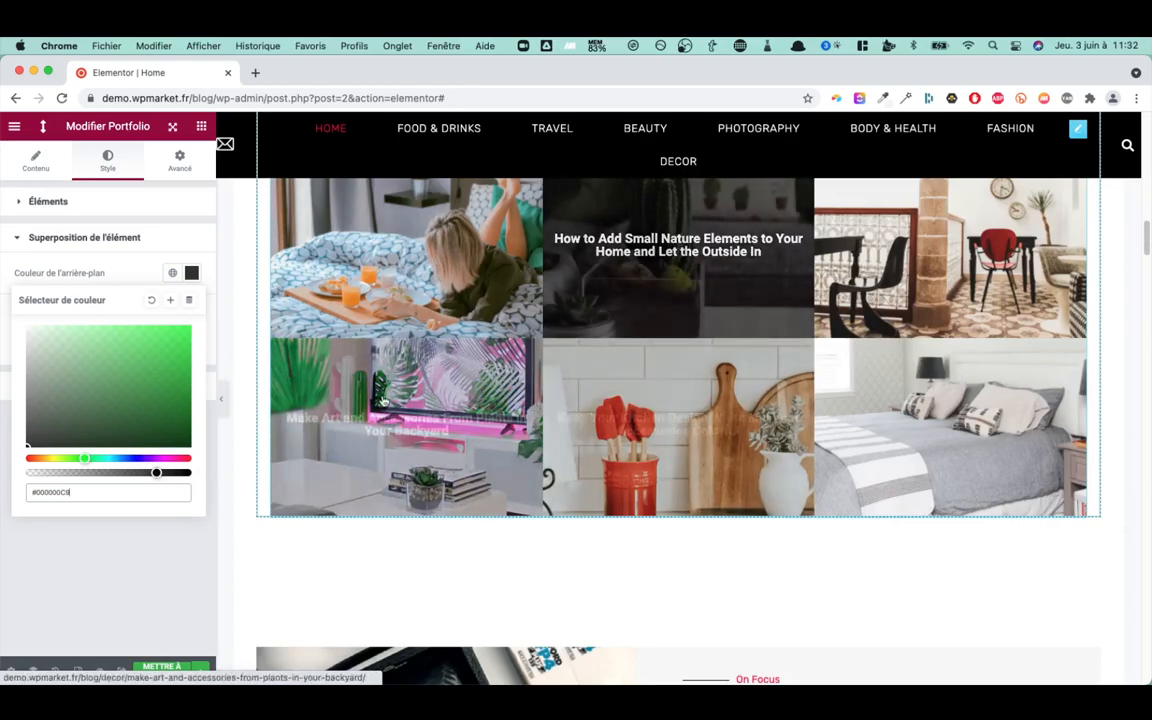
{"action": "scroll", "coordinate": [668, 457], "scroll_direction": "up", "scroll_amount": 1}
{"action": "scroll", "coordinate": [668, 457], "scroll_direction": "up", "scroll_amount": 2}
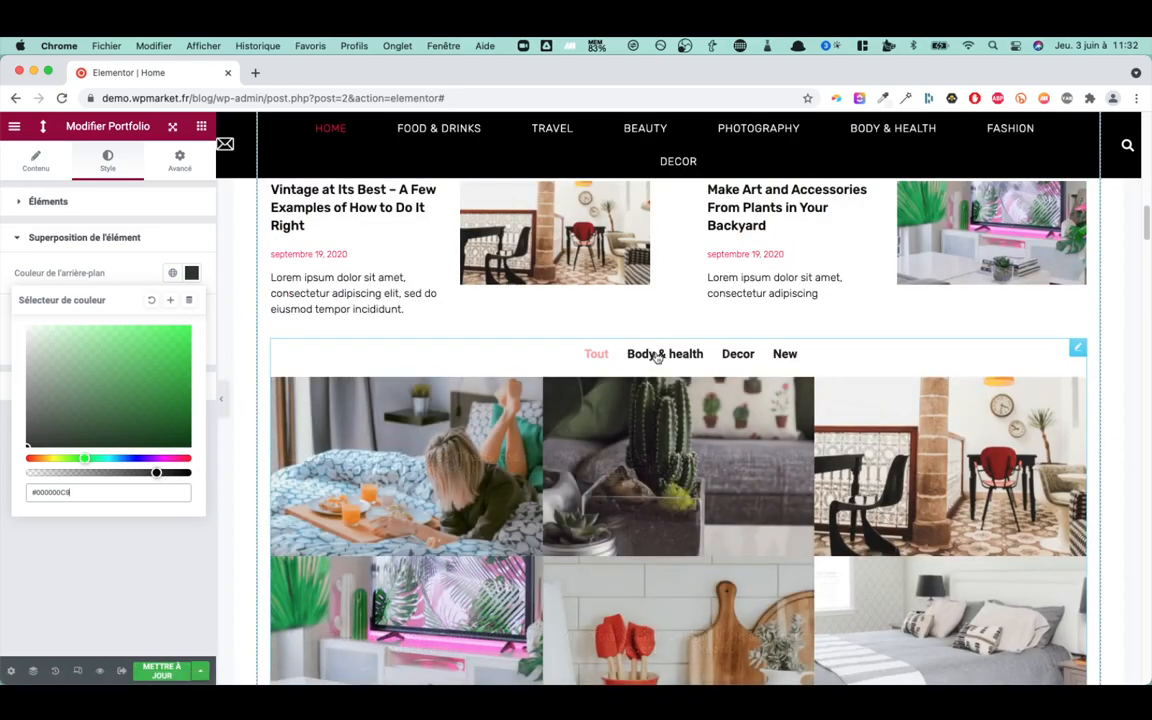
{"action": "left_click", "coordinate": [660, 355]}
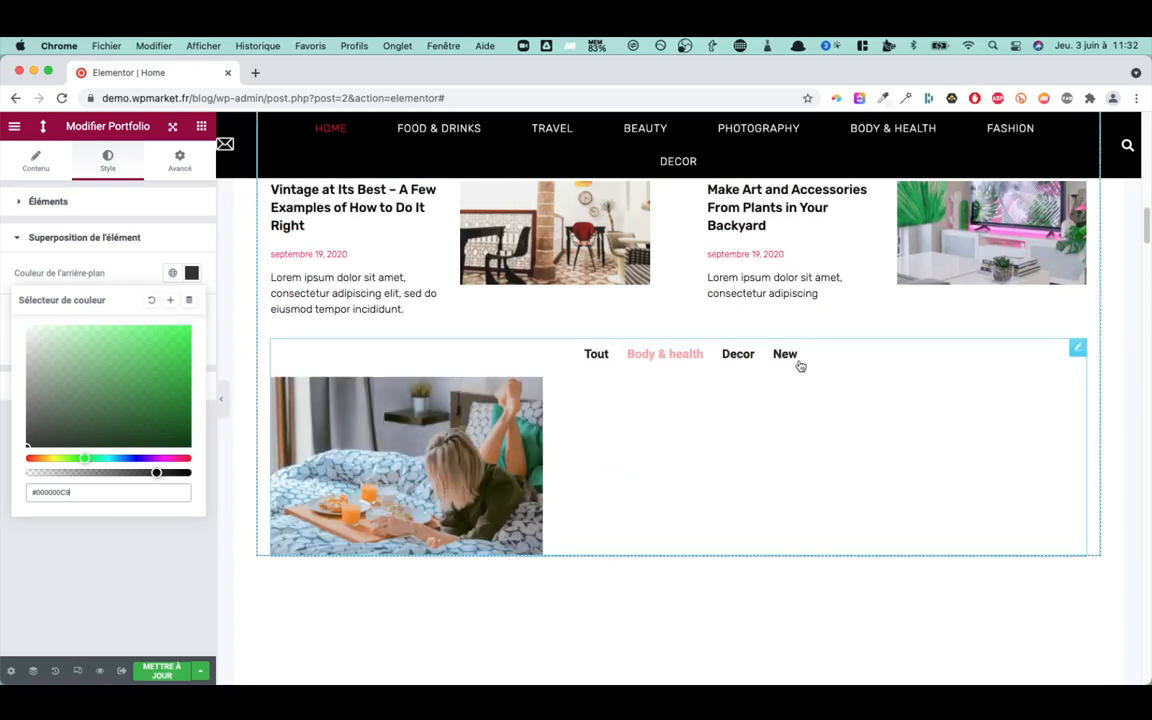
{"action": "left_click", "coordinate": [738, 356]}
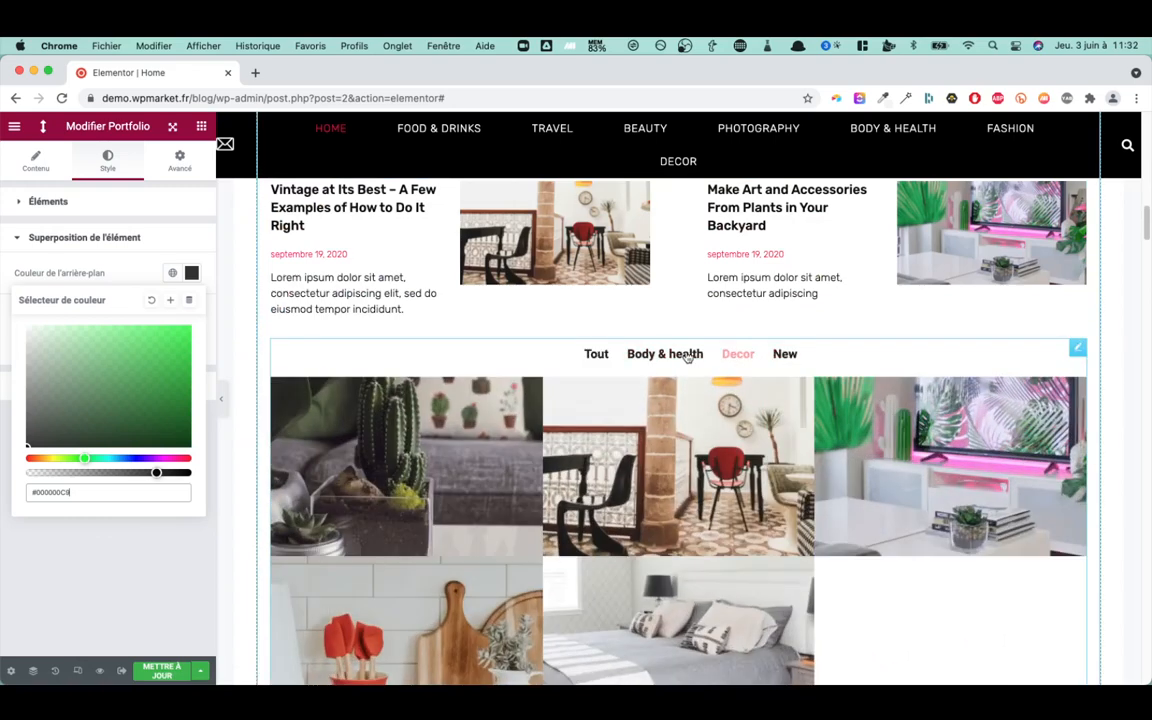
{"action": "left_click", "coordinate": [690, 356]}
{"action": "left_click", "coordinate": [740, 355]}
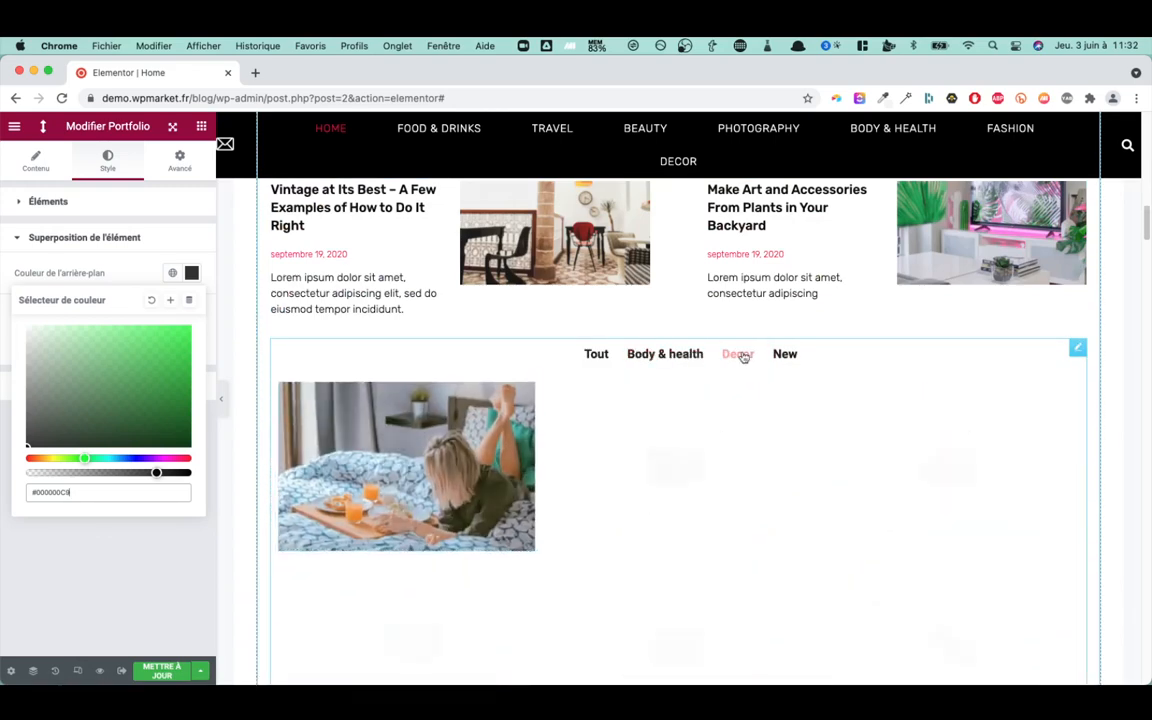
{"action": "left_click", "coordinate": [788, 356]}
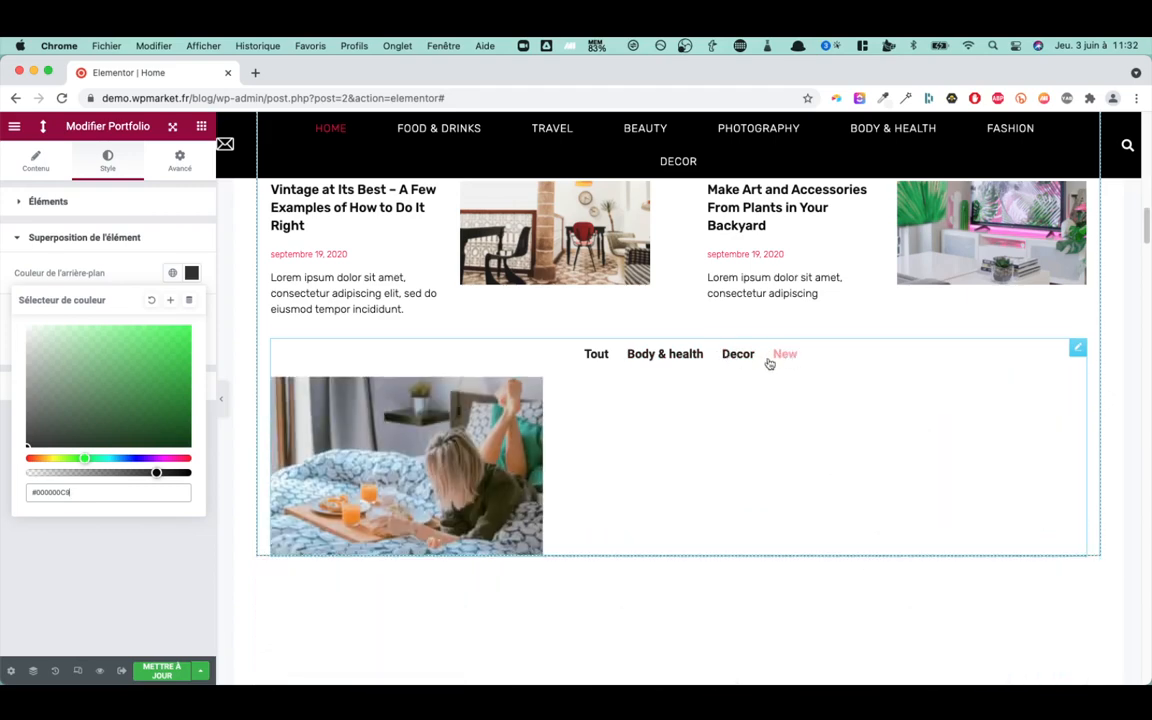
{"action": "left_click", "coordinate": [659, 357]}
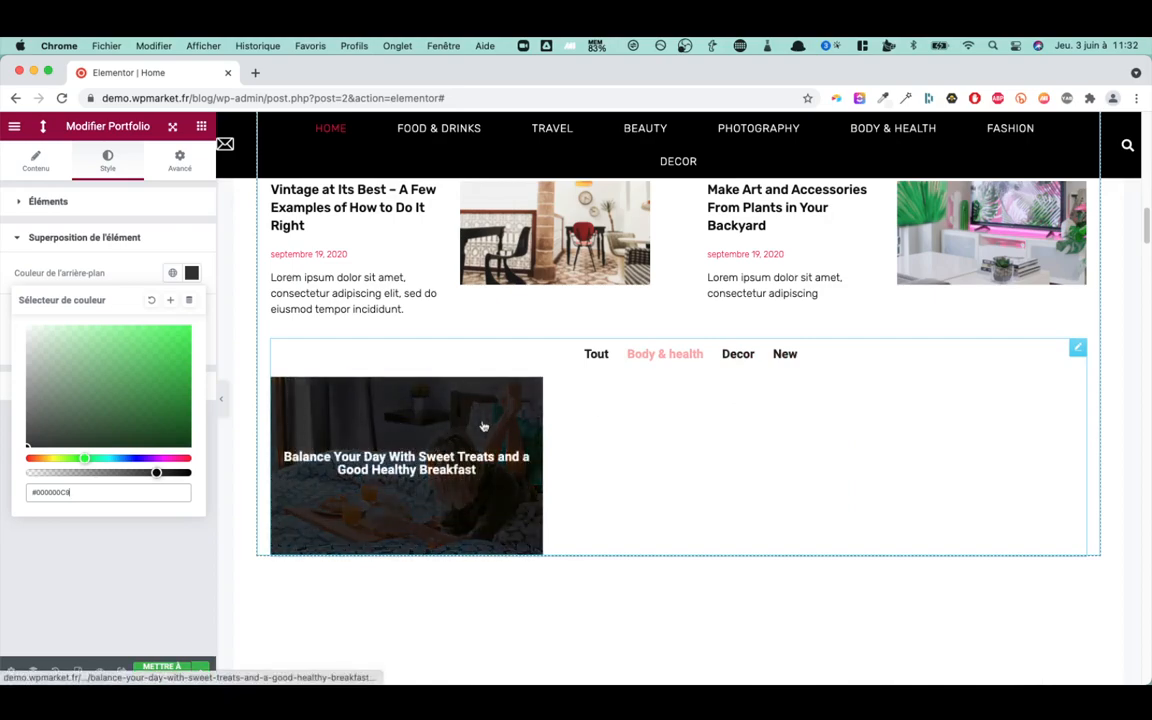
{"action": "left_click", "coordinate": [596, 356]}
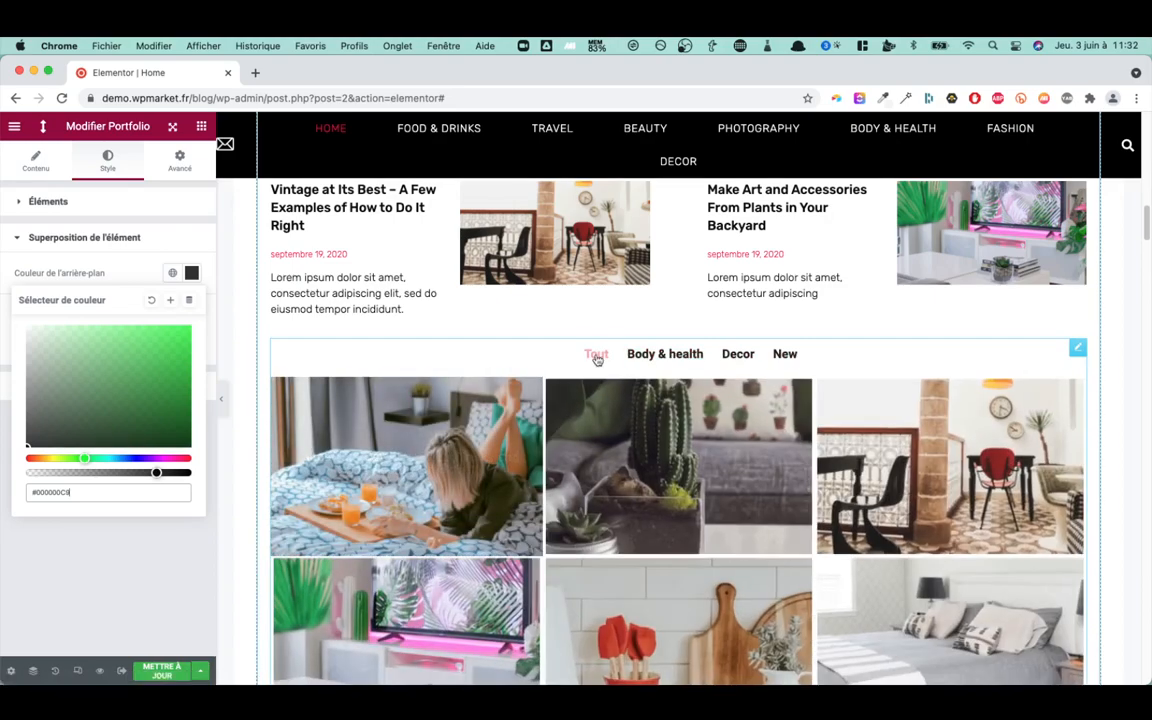
{"action": "scroll", "coordinate": [769, 470], "scroll_direction": "down", "scroll_amount": 1}
{"action": "scroll", "coordinate": [769, 470], "scroll_direction": "down", "scroll_amount": 2}
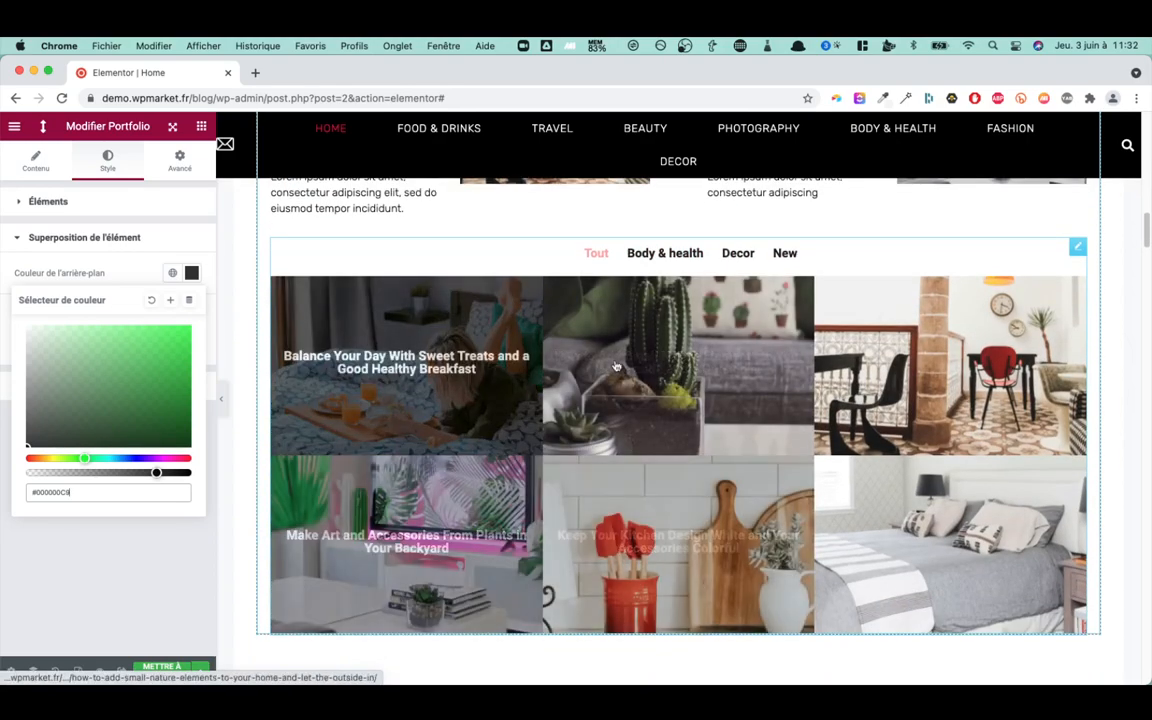